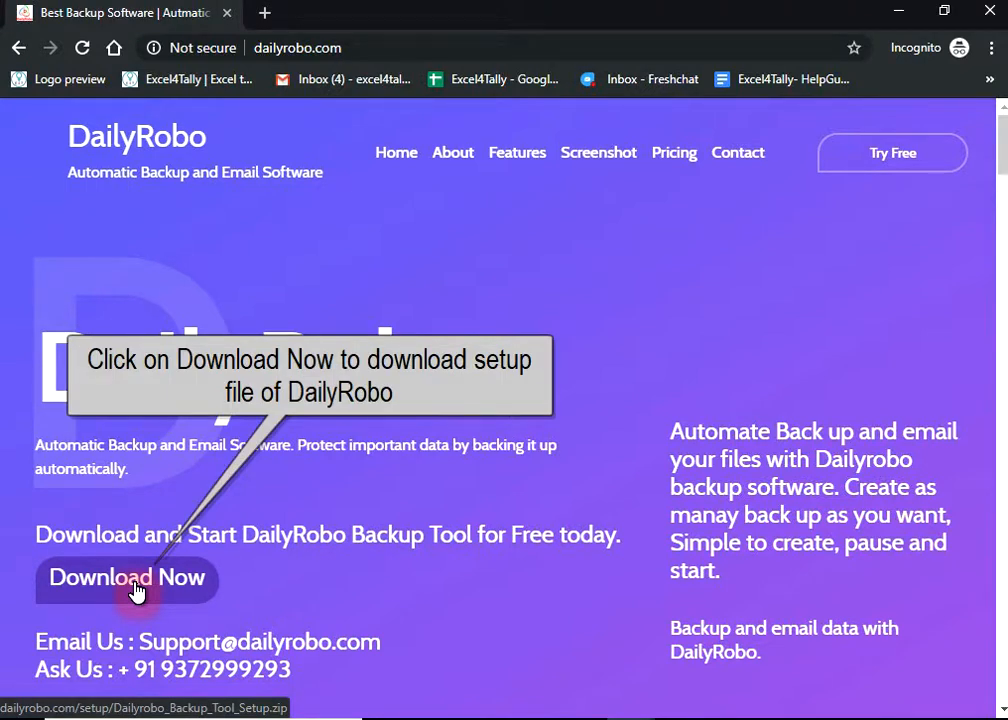
# - Download Dailyrobo_Backup_Tool_Setup.zip from dailyrobo.com and open it in WinRAR
pyautogui.click(136, 590)
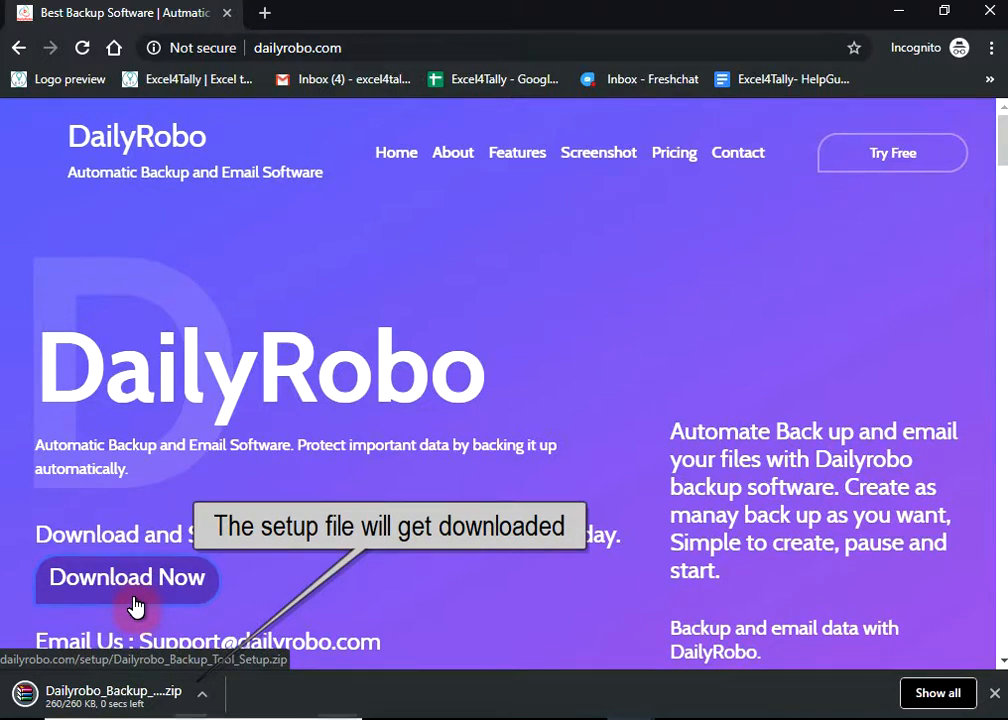
pyautogui.click(96, 699)
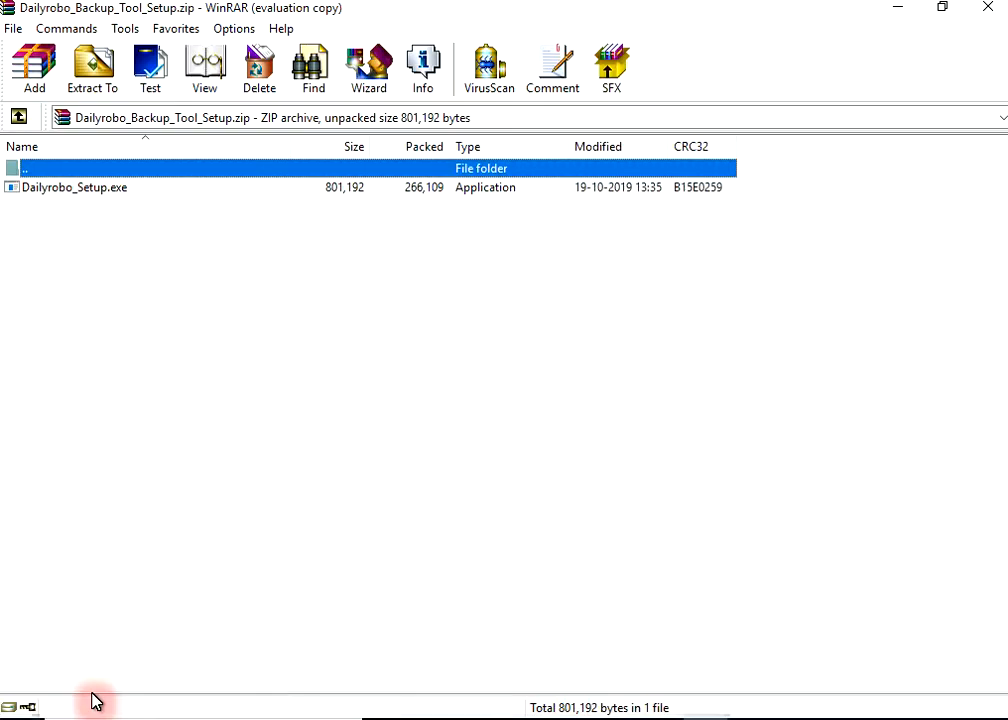
# - Run Dailyrobo_Setup.exe from the WinRAR archive to bring up the Registration Product window
pyautogui.click(116, 197)
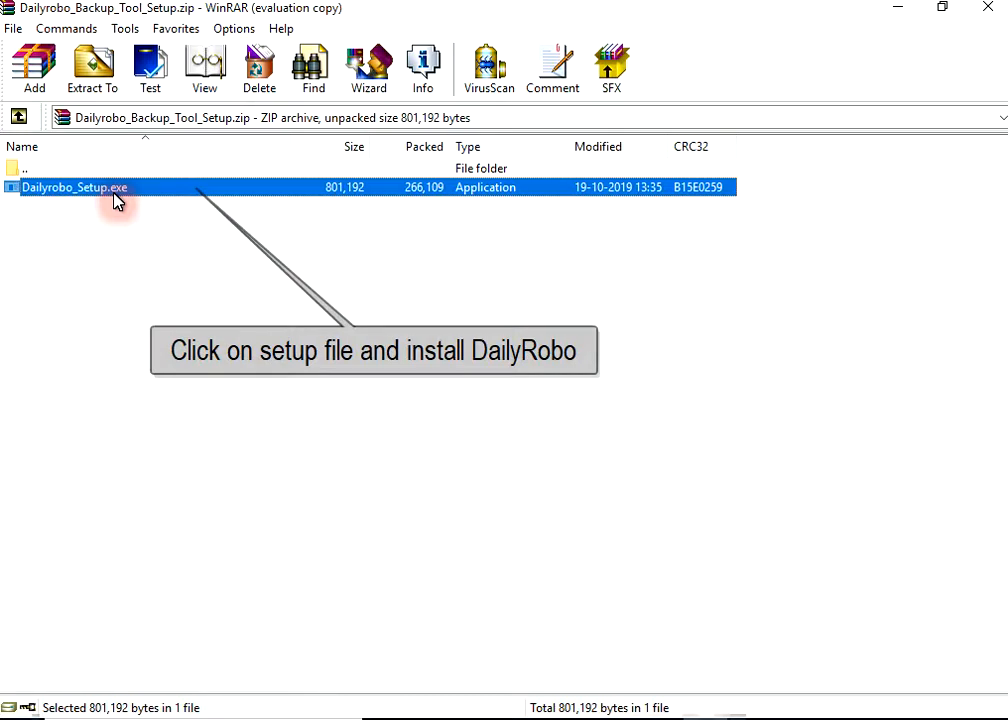
pyautogui.doubleClick(116, 197)
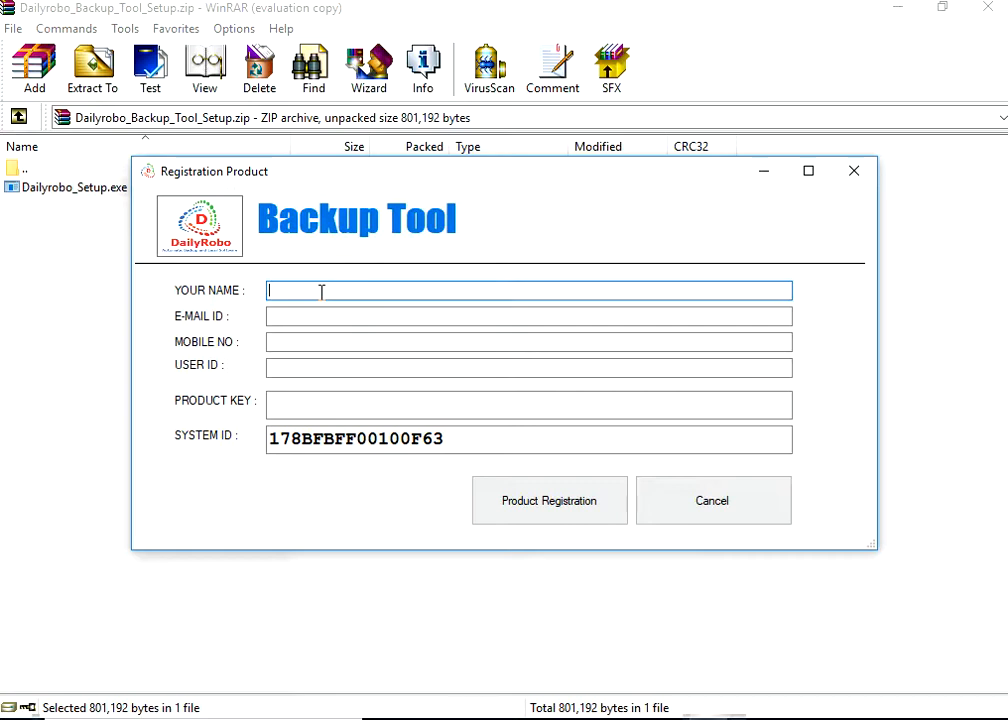
# - Enter DailyRobo as the name and fill in the contact e-mail address
pyautogui.write('DailyRobo')
pyautogui.press('Tab')
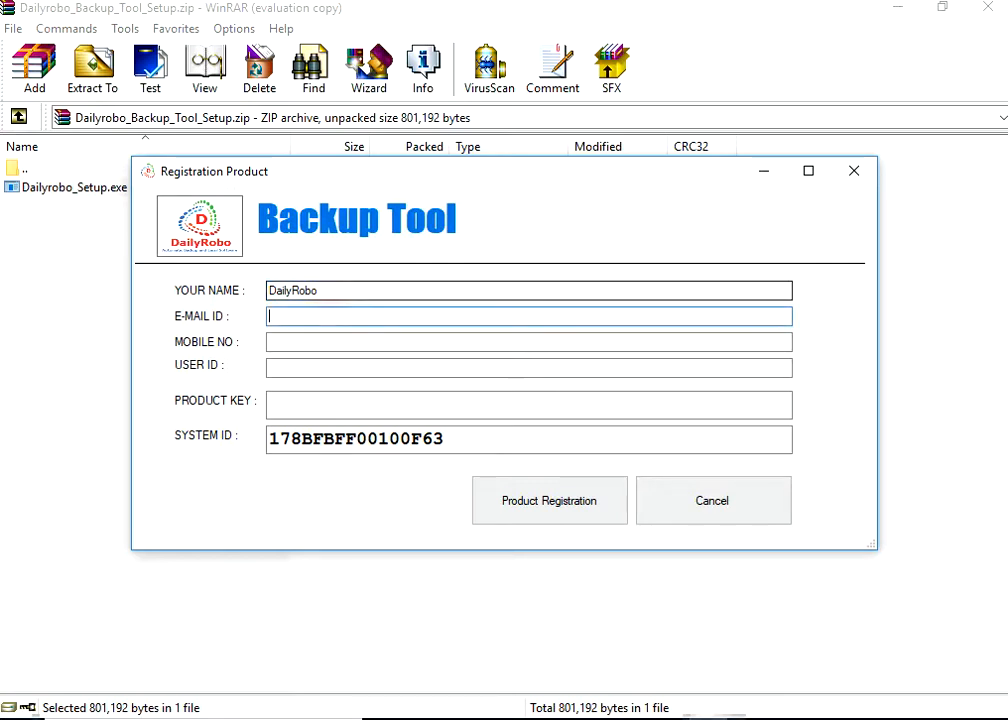
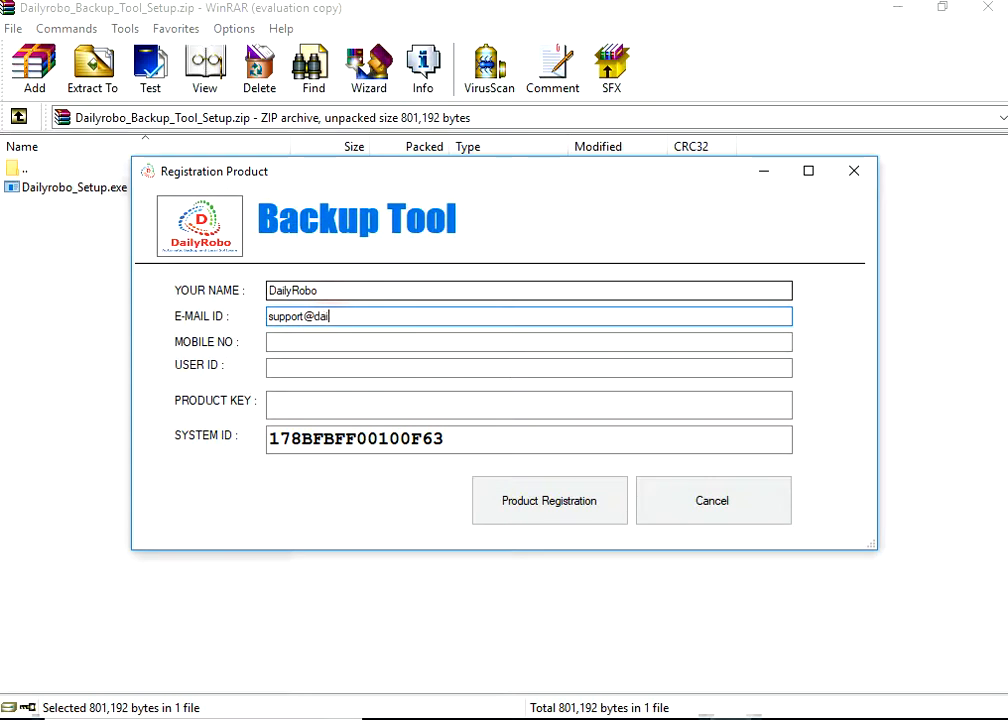
pyautogui.press('Tab')
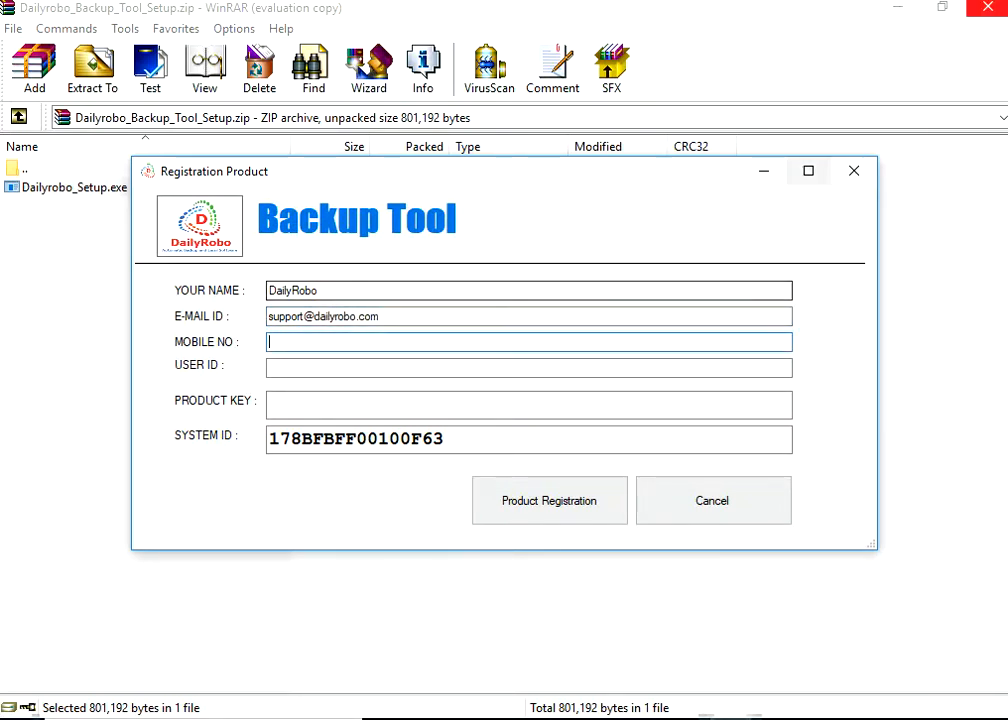
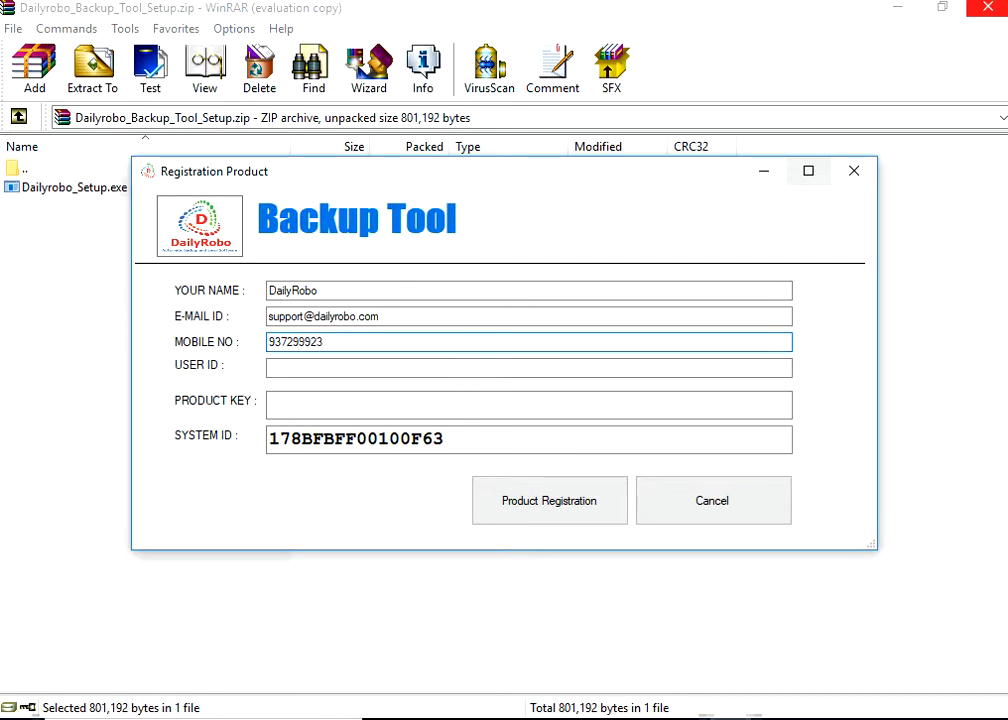
# - Enter the mobile number and the user ID, correcting typos in each
pyautogui.press('Tab')
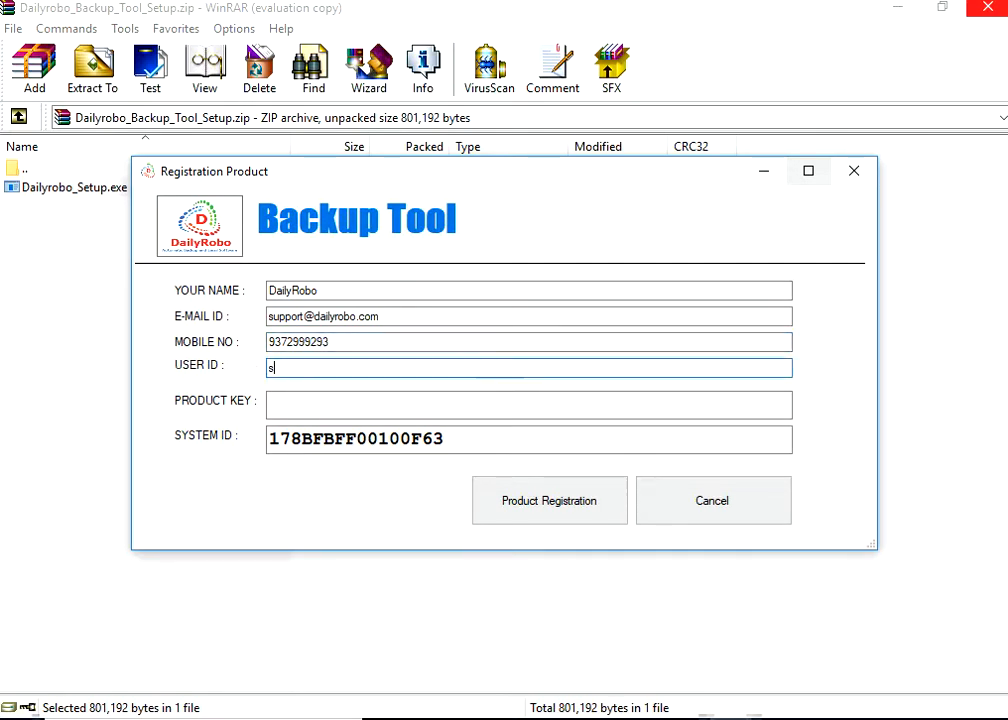
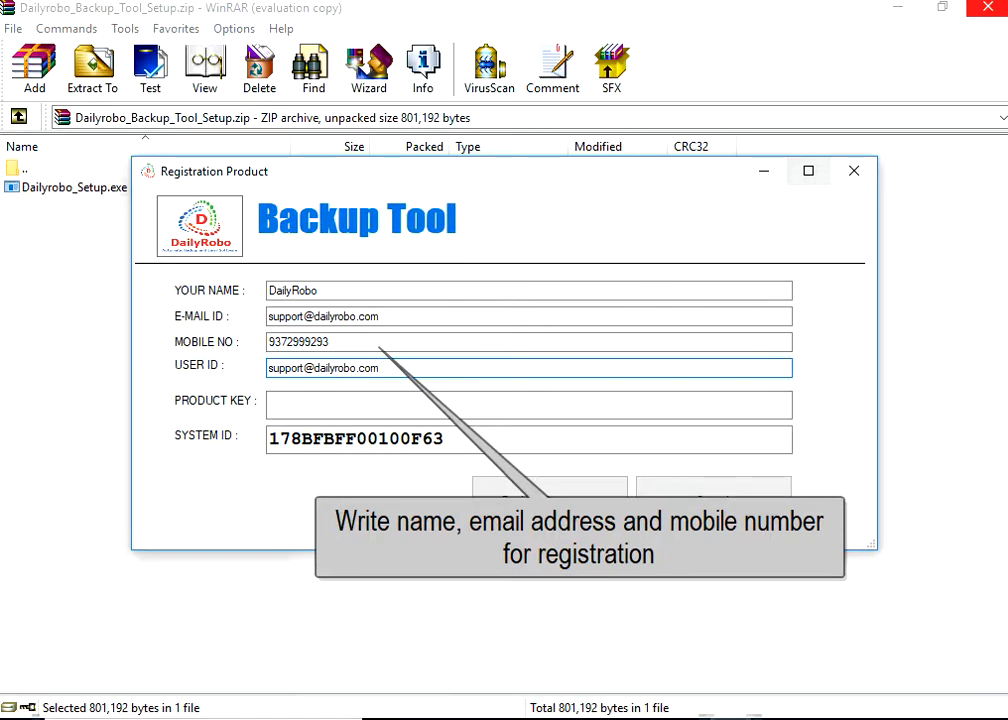
pyautogui.click(270, 405)
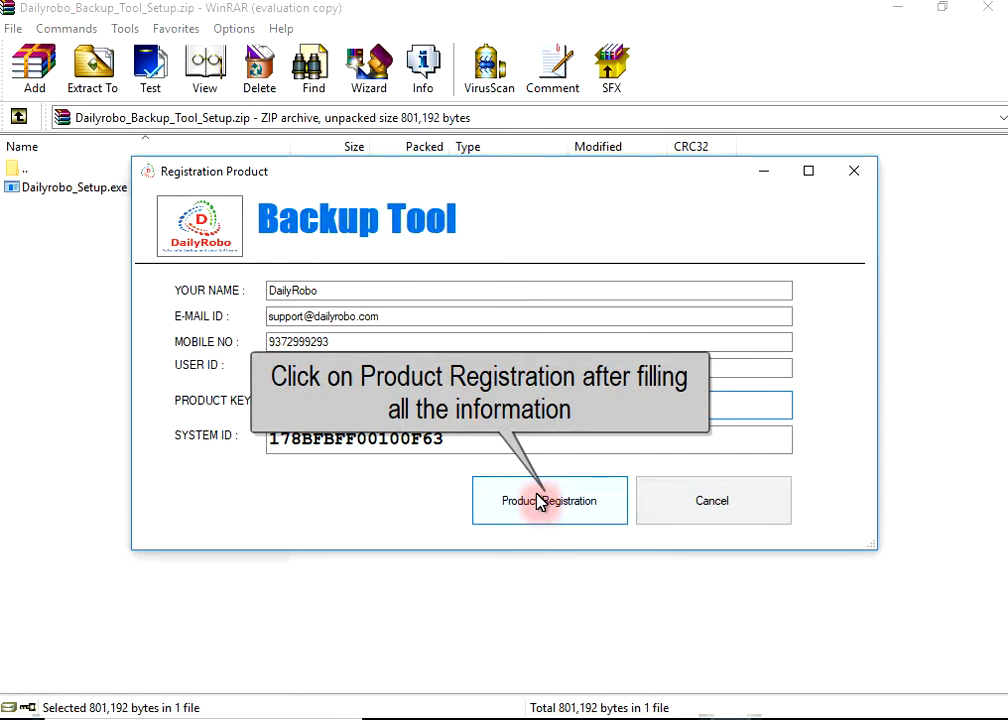
# - Register the product and enter the sender e-mail address with smtp.gmail.com on port 587
pyautogui.click(540, 501)
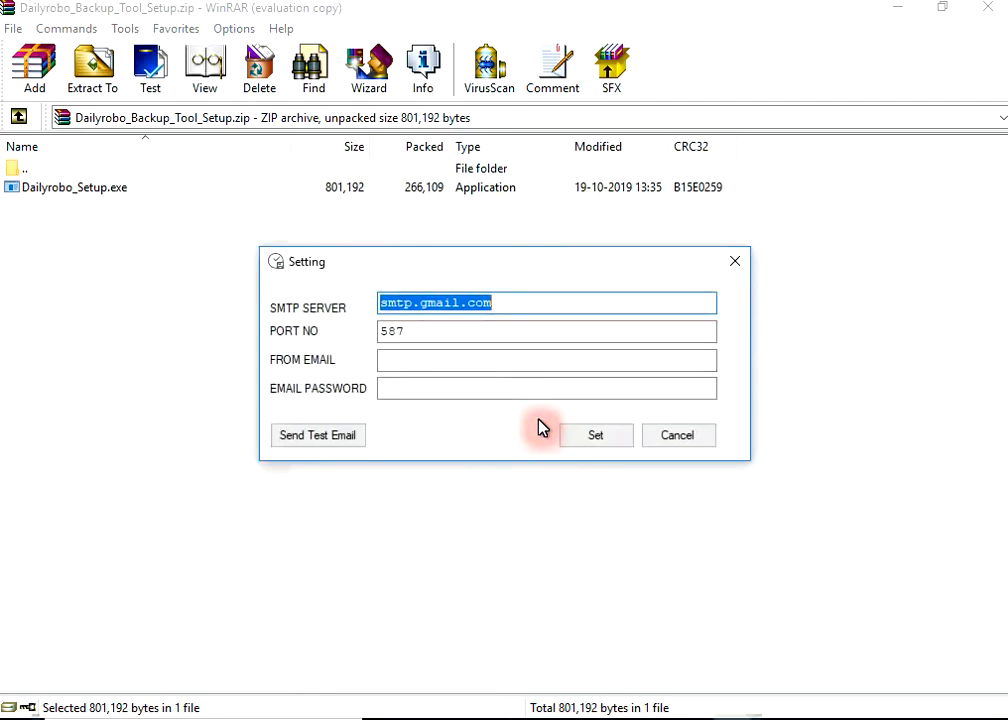
pyautogui.click(464, 332)
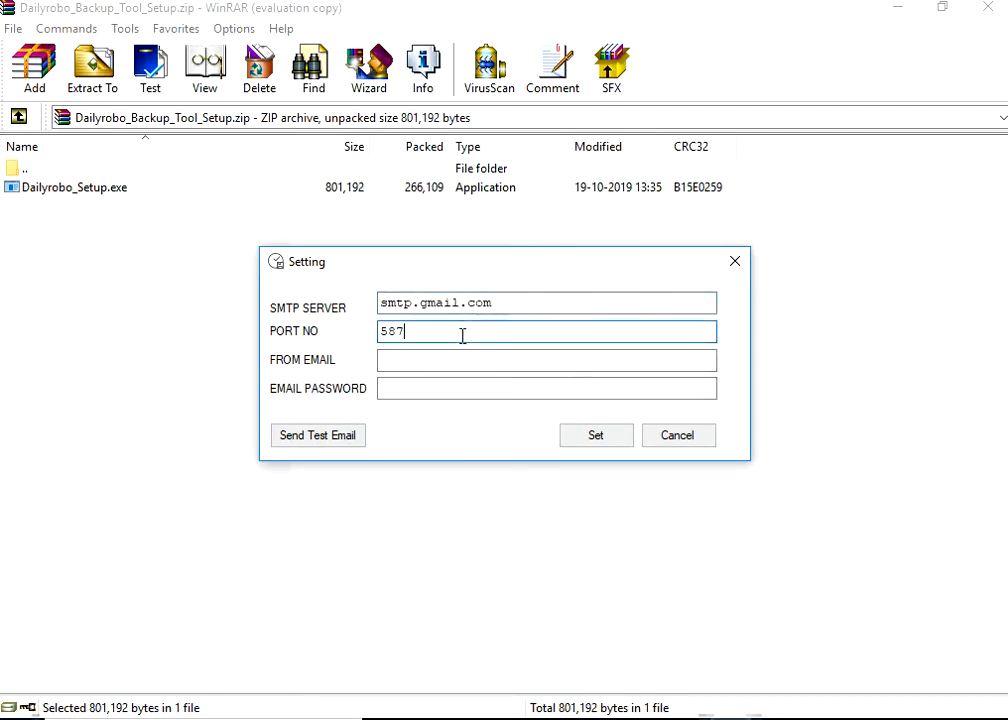
pyautogui.click(455, 361)
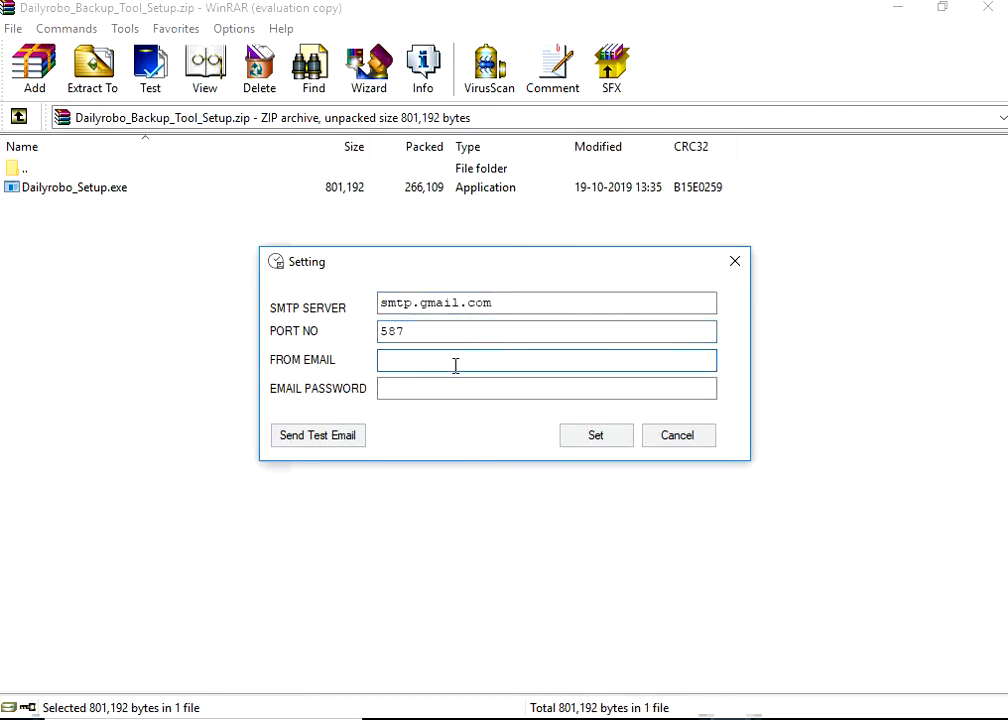
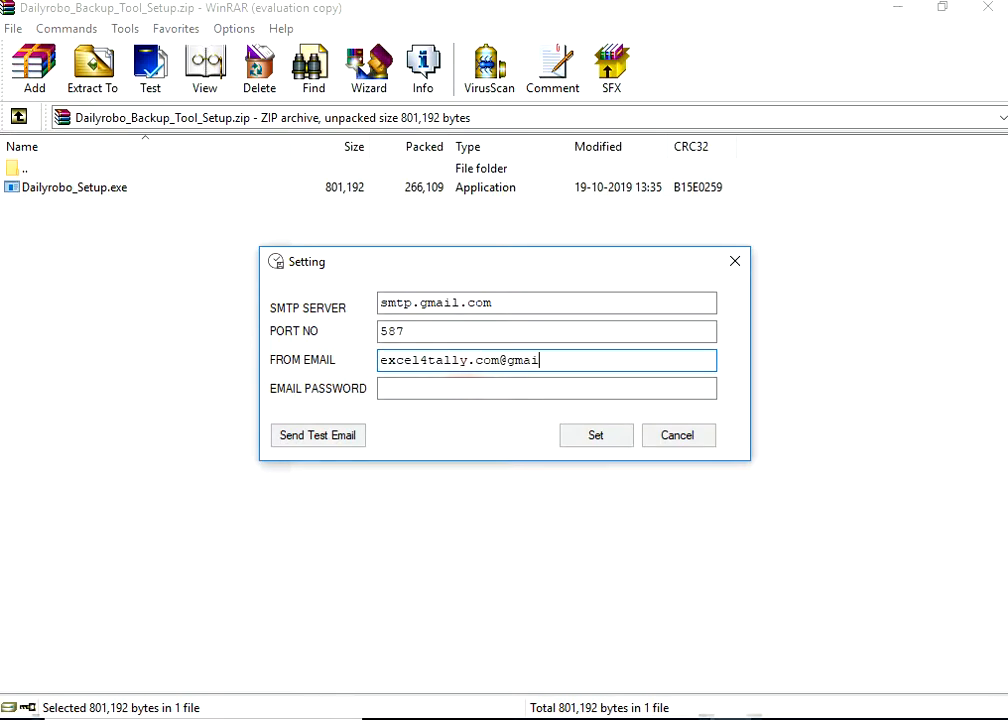
# - Enter the sender account password and save the mail settings
pyautogui.click(445, 389)
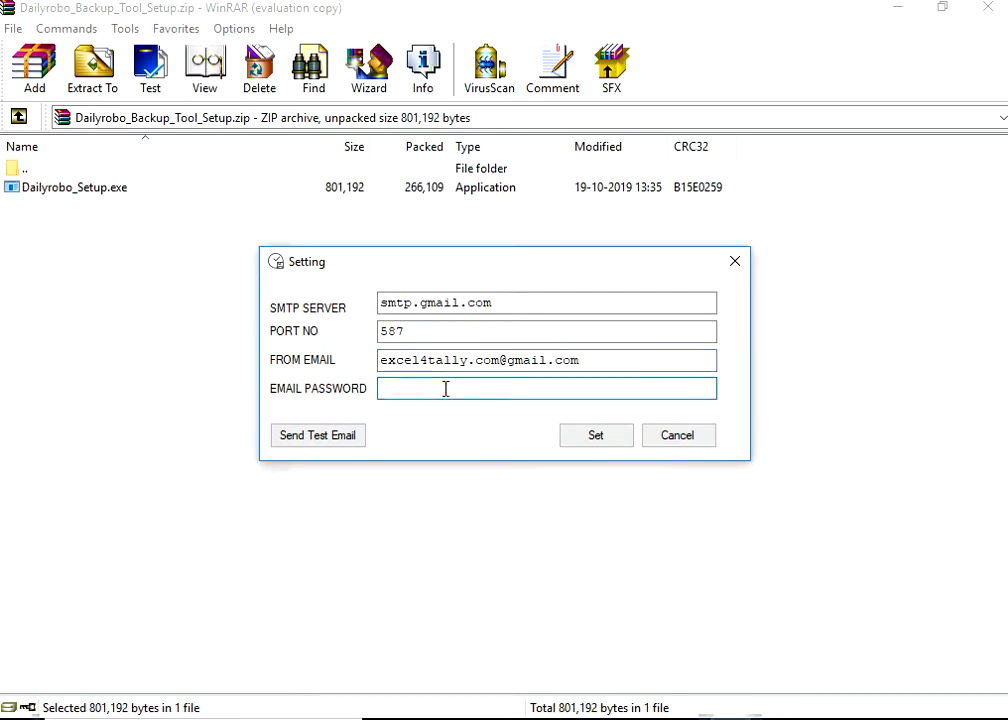
pyautogui.write('x')
pyautogui.write('xxxxxxxxxxx')
pyautogui.click(588, 440)
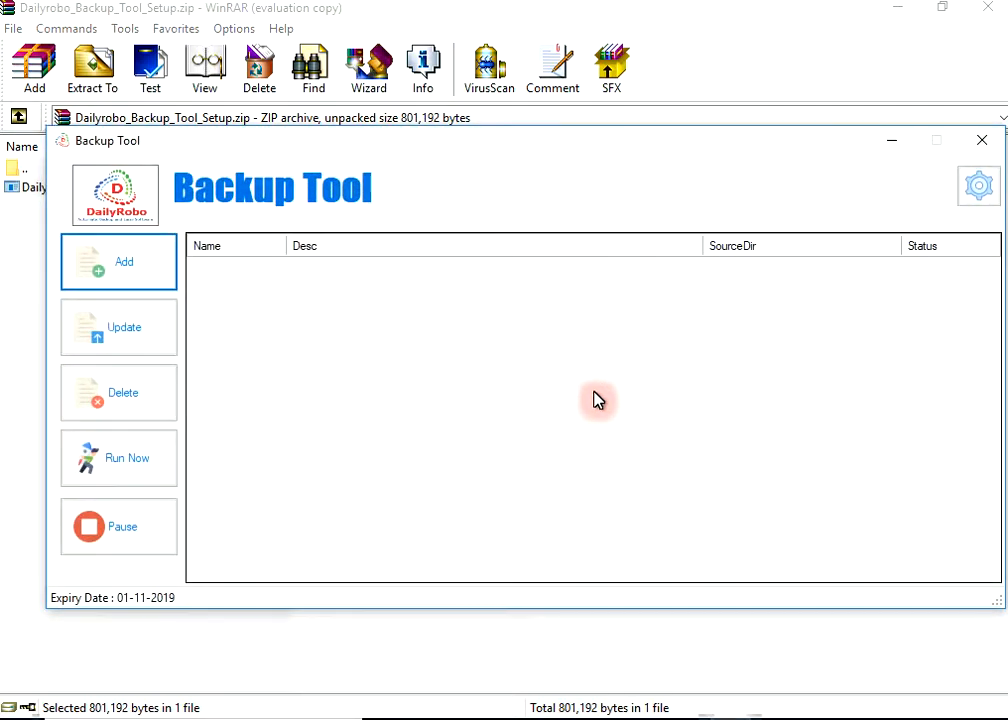
# - Bring the Backup Tool main window back to the front and add a new backup task
pyautogui.moveTo(603, 162); pyautogui.dragTo(579, 161)
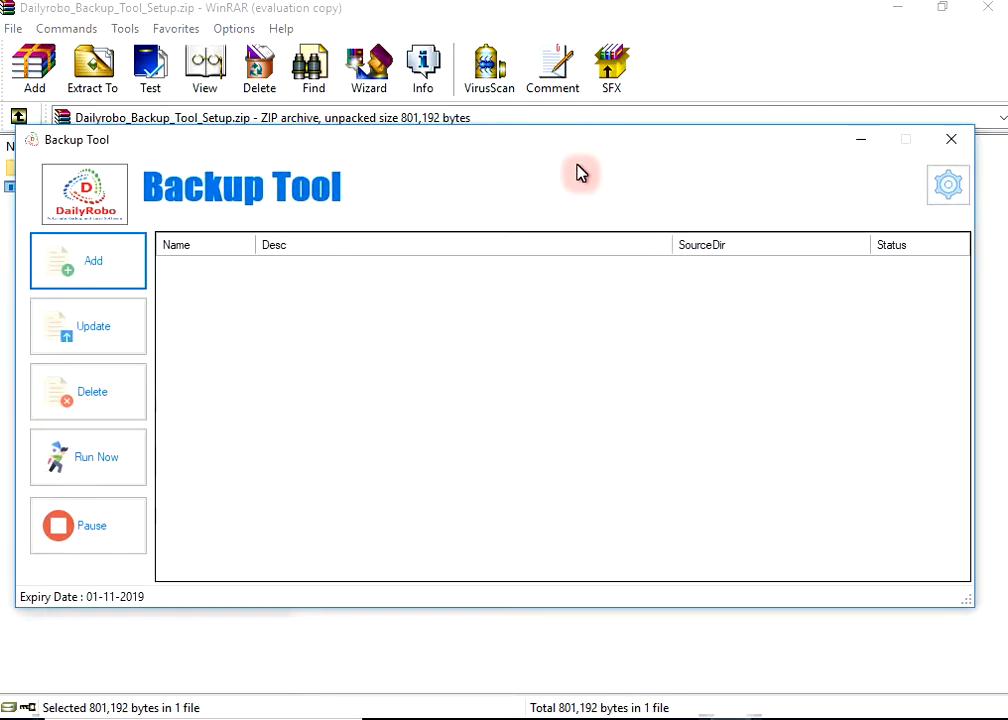
pyautogui.click(604, 718)
pyautogui.click(675, 677)
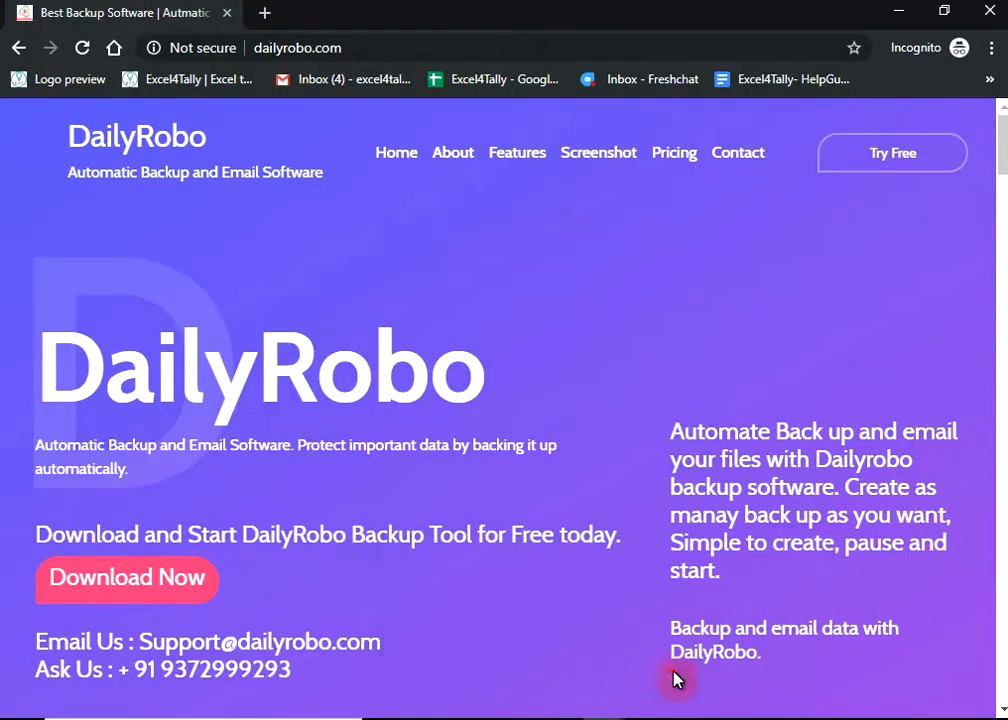
pyautogui.click(720, 714)
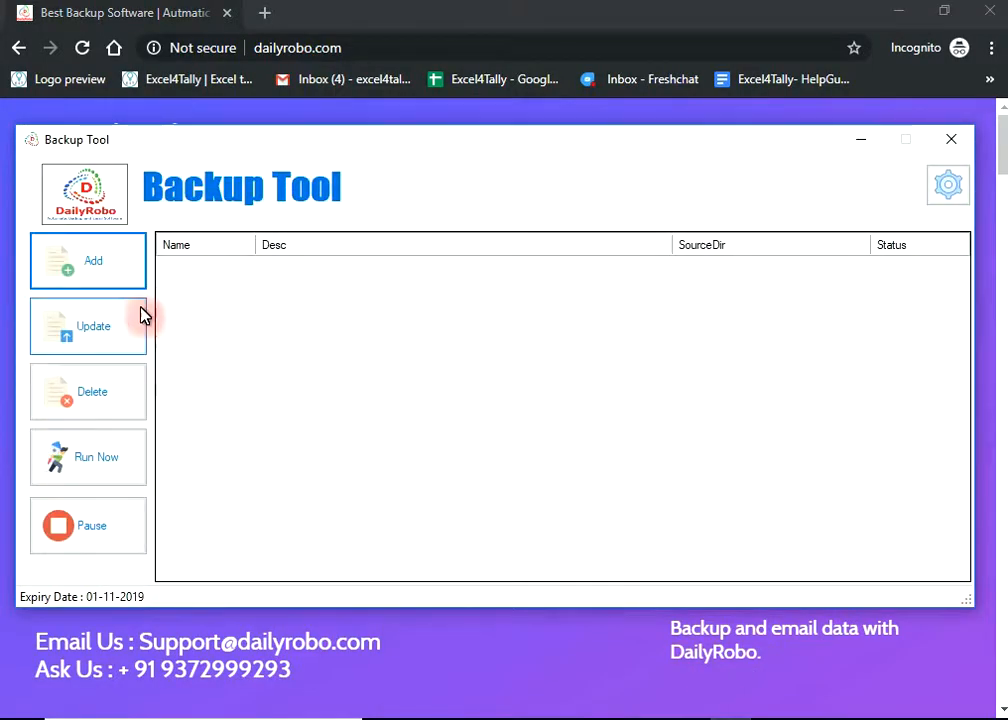
pyautogui.click(112, 277)
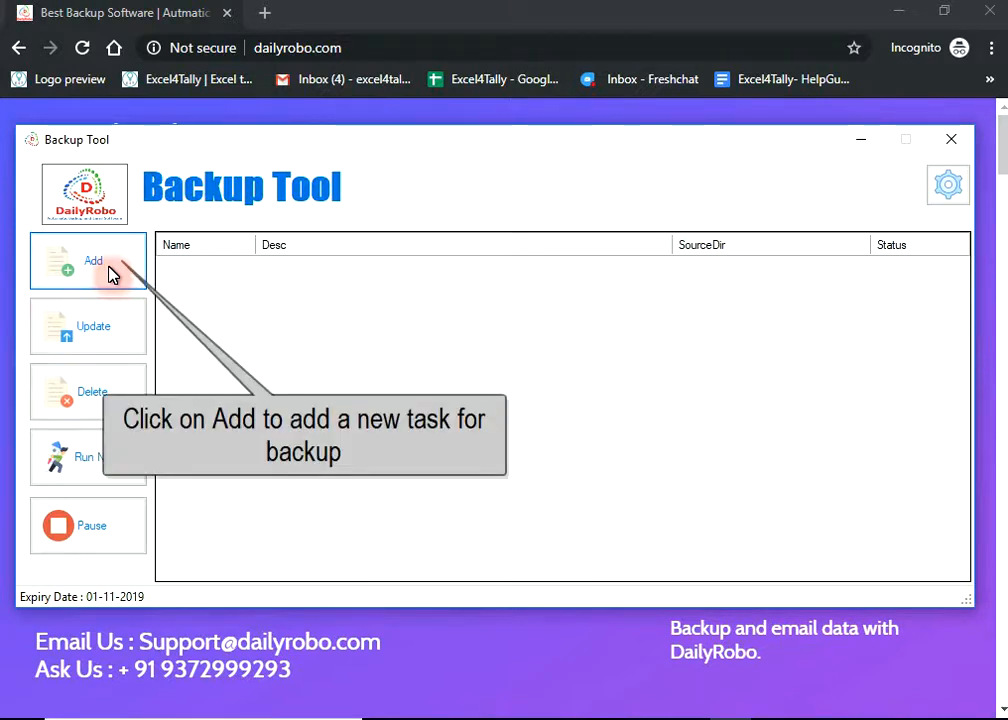
pyautogui.click(110, 274)
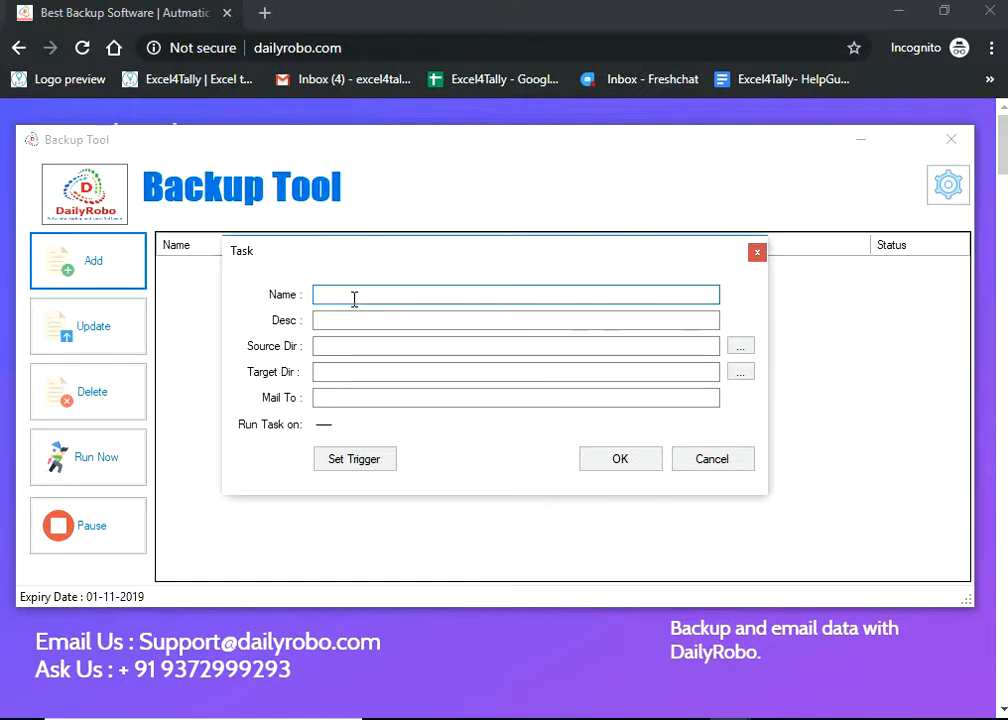
# - Enter GSTFolder as the task name and 'Backup of GST folder' as its description
pyautogui.write('GSTFolder')
pyautogui.press('Tab')
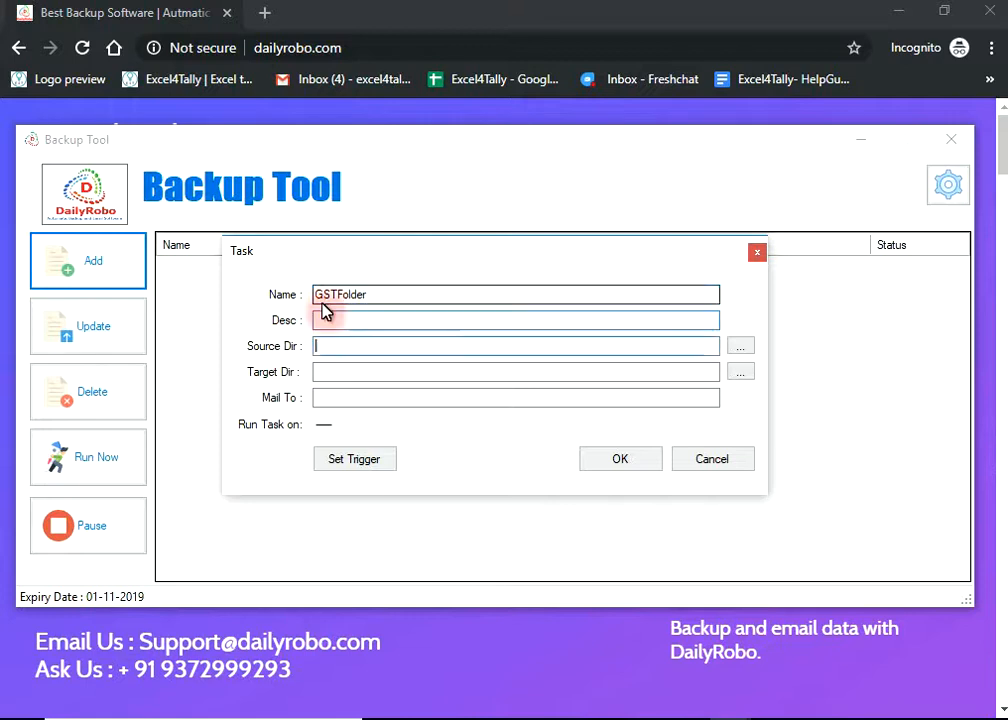
pyautogui.write('Bac')
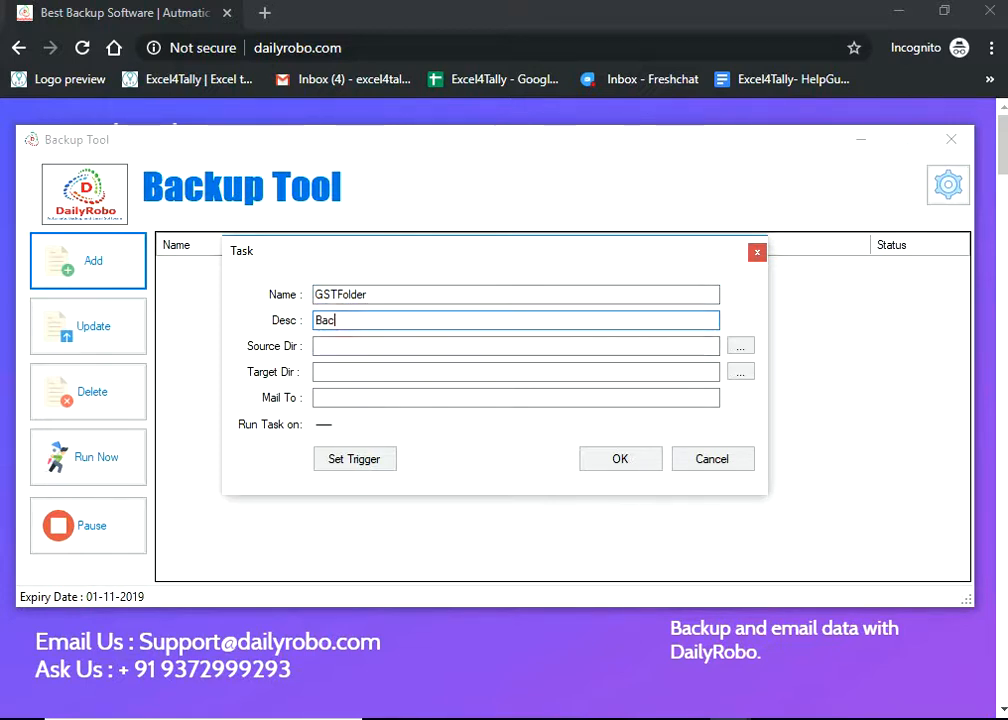
pyautogui.write('kup of GST fo')
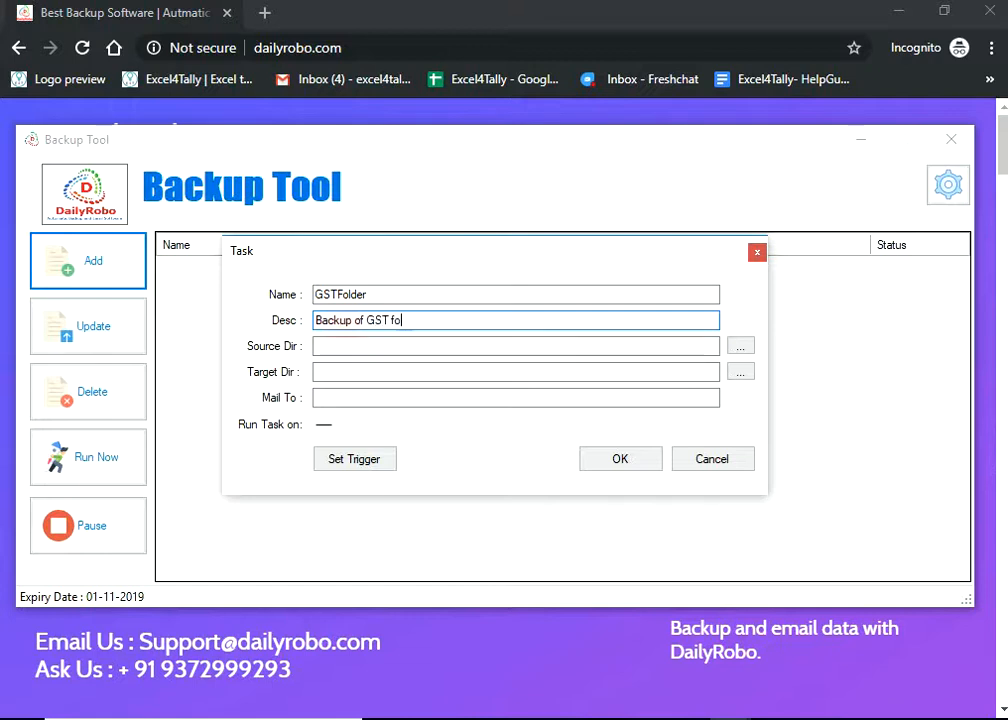
pyautogui.write('lder')
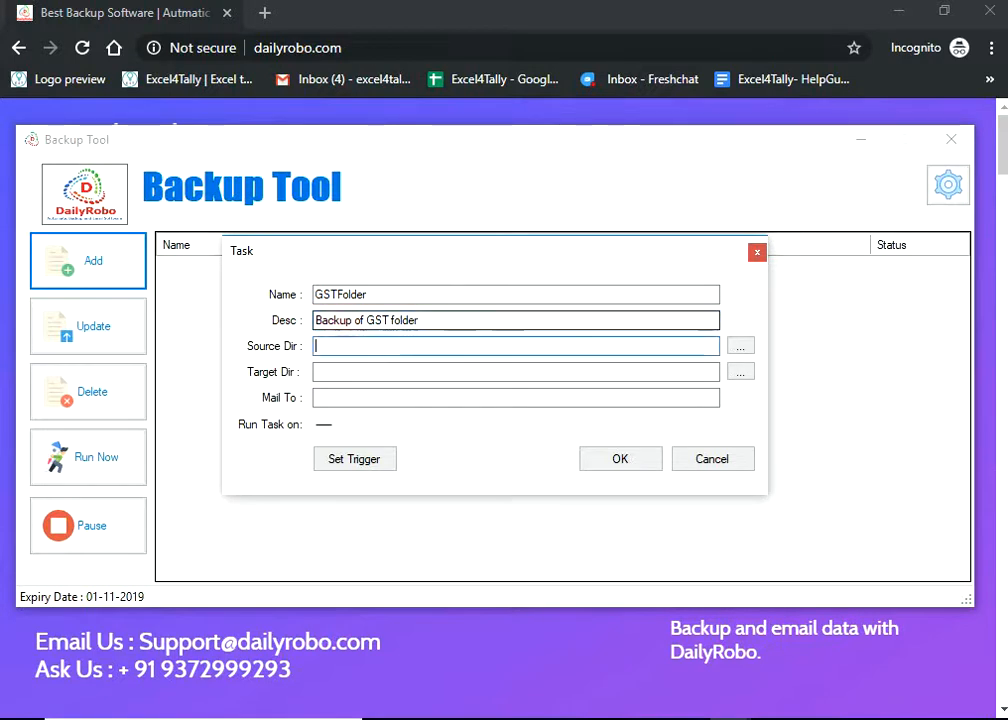
pyautogui.press('Tab')
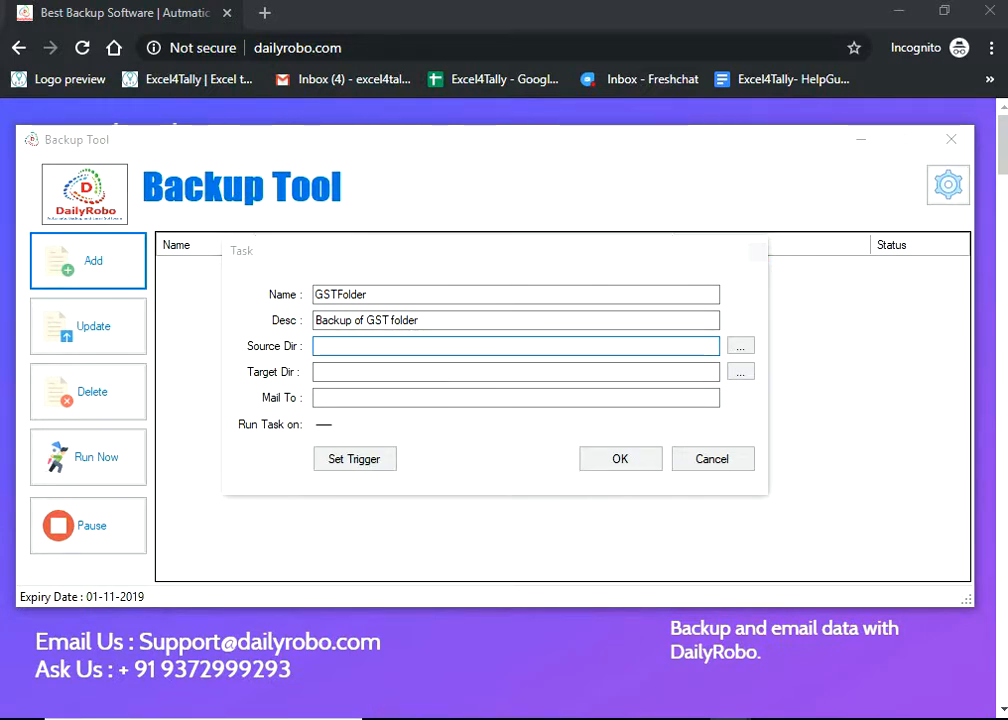
# - Copy the F:\GST Invoices\Purchase Invoices path from File Explorer and return to the Task form
pyautogui.moveTo(430, 714)
pyautogui.click(400, 698)
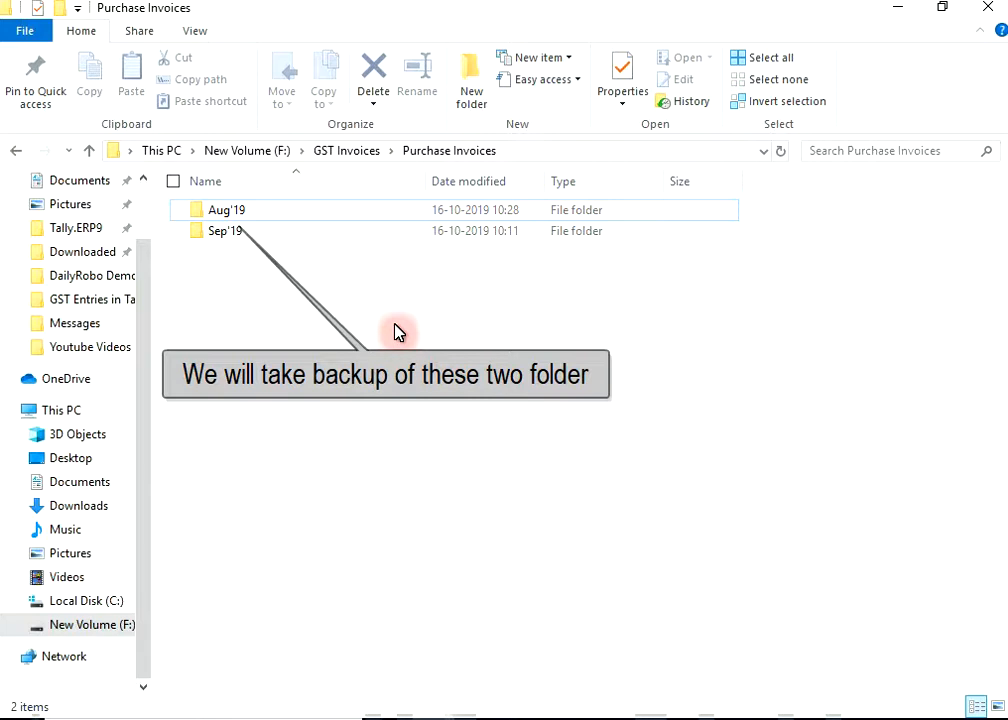
pyautogui.click(537, 152)
pyautogui.rightClick(566, 148)
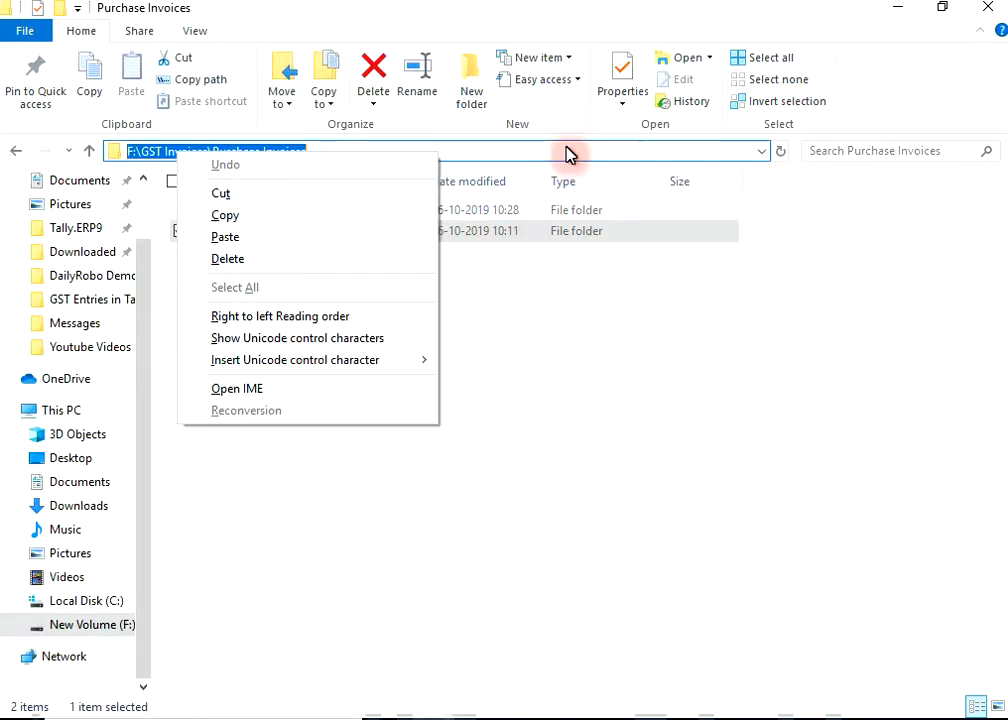
pyautogui.click(287, 218)
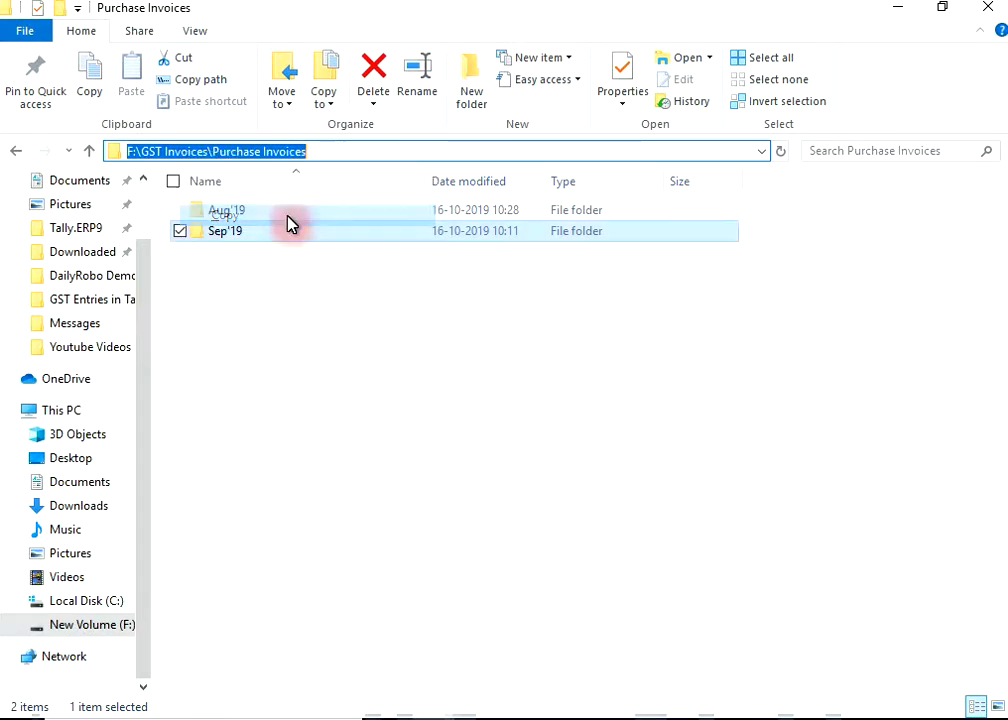
pyautogui.click(715, 714)
pyautogui.click(790, 698)
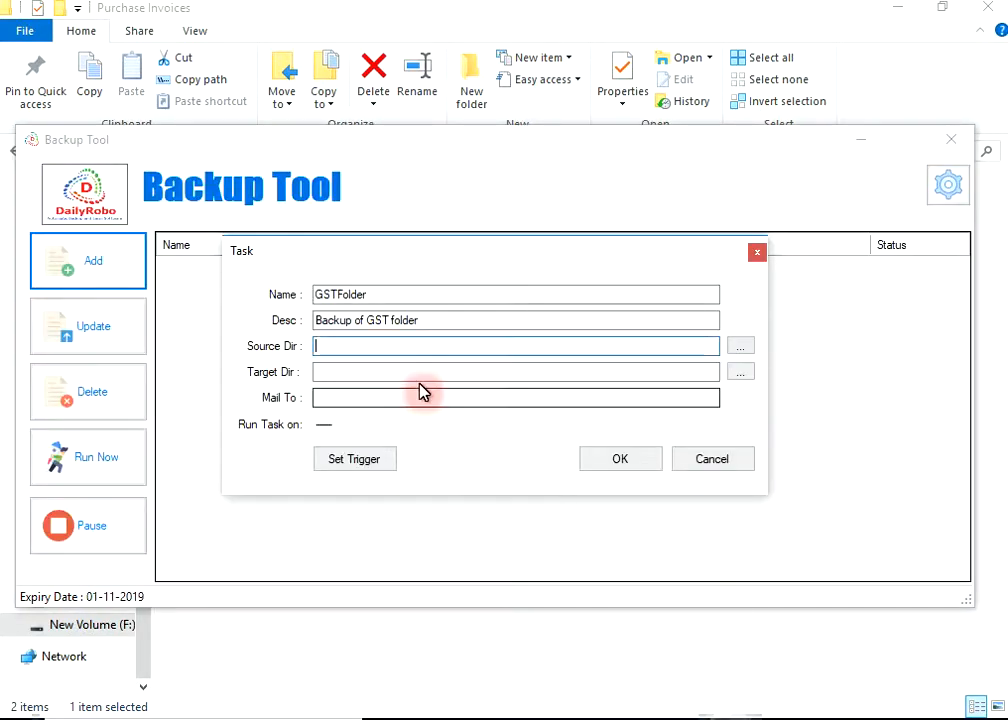
# - Paste F:\GST Invoices\Purchase Invoices into the Source Dir field
pyautogui.click(412, 345)
pyautogui.hotkey('ctrl', 'v')
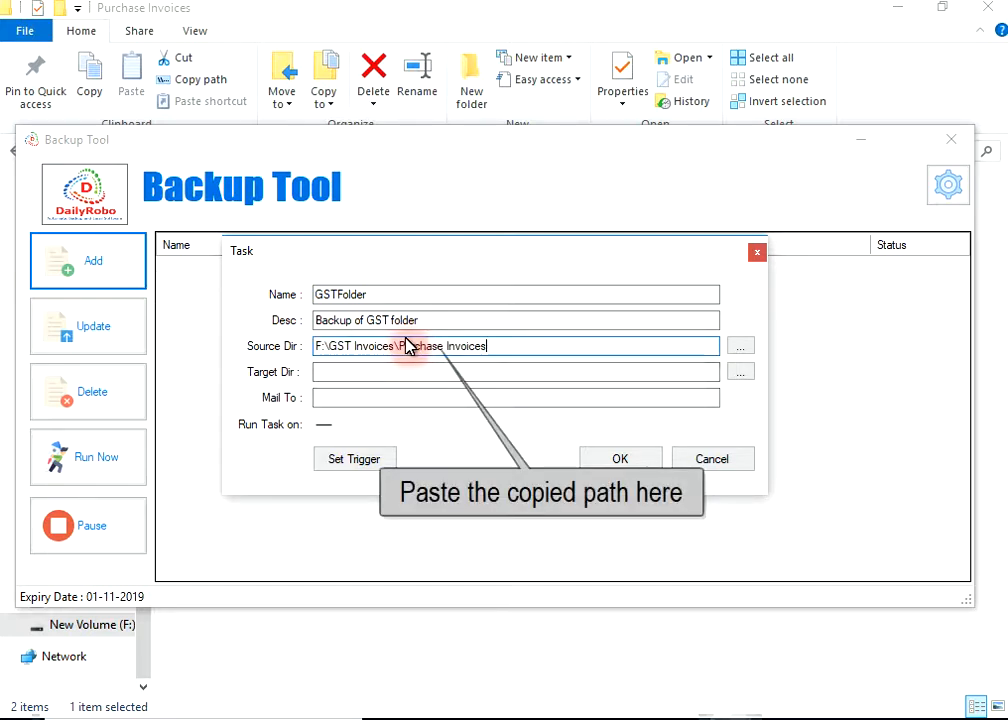
pyautogui.click(385, 371)
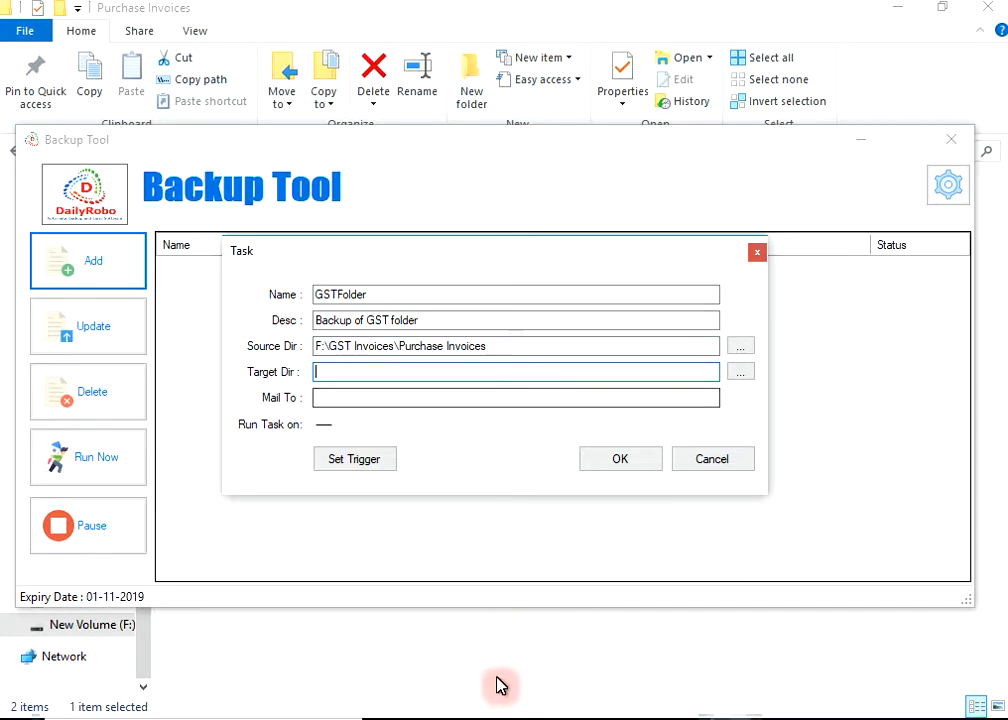
# - Copy the C:\Users\pc\Desktop\Backup path from Explorer and paste it as the Target Dir
pyautogui.click(533, 673)
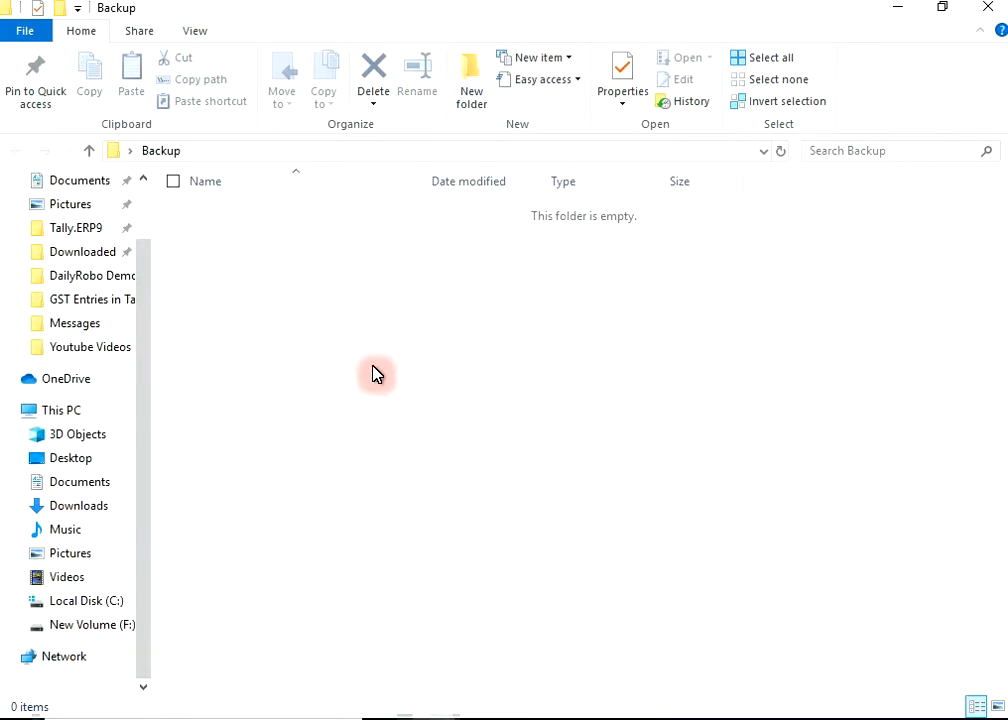
pyautogui.click(367, 151)
pyautogui.rightClick(367, 153)
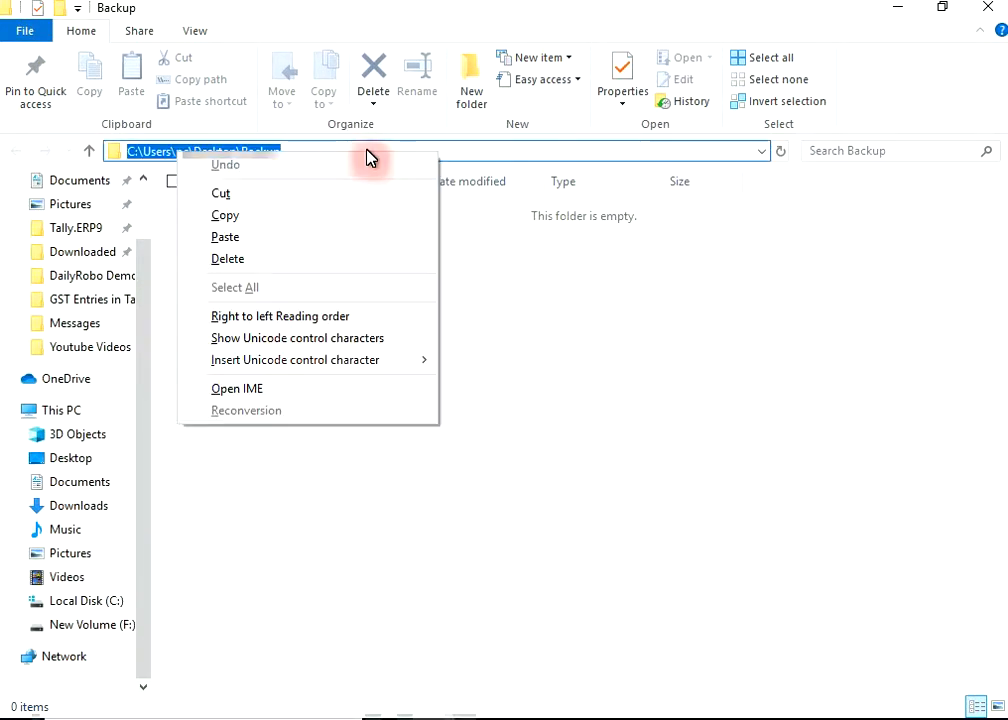
pyautogui.click(308, 219)
pyautogui.click(728, 718)
pyautogui.click(763, 678)
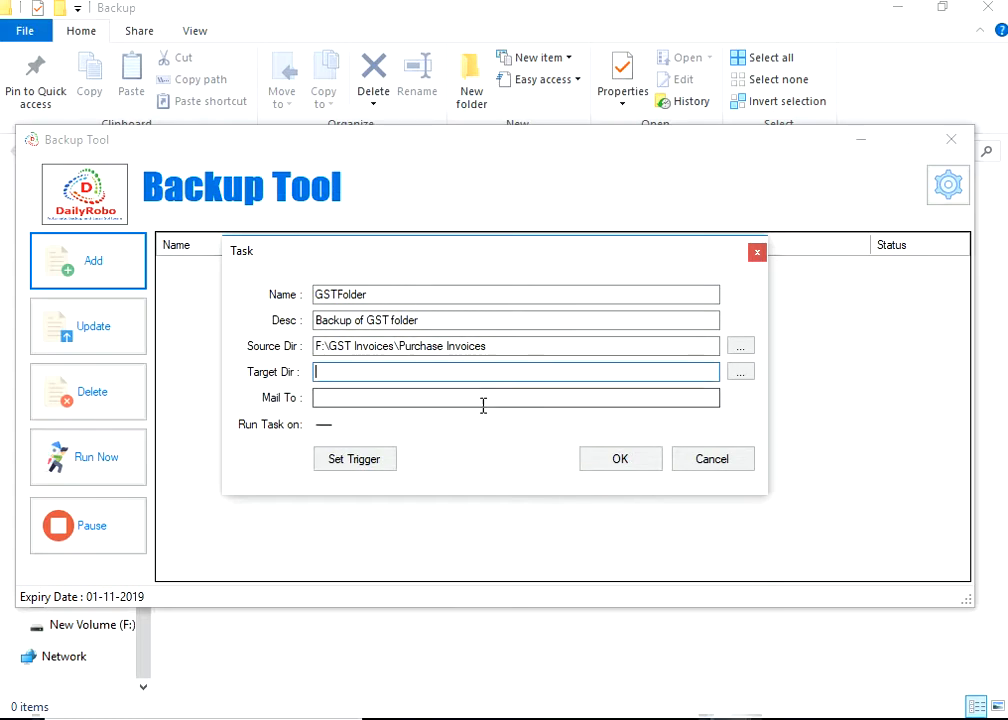
pyautogui.hotkey('ctrl', 'v')
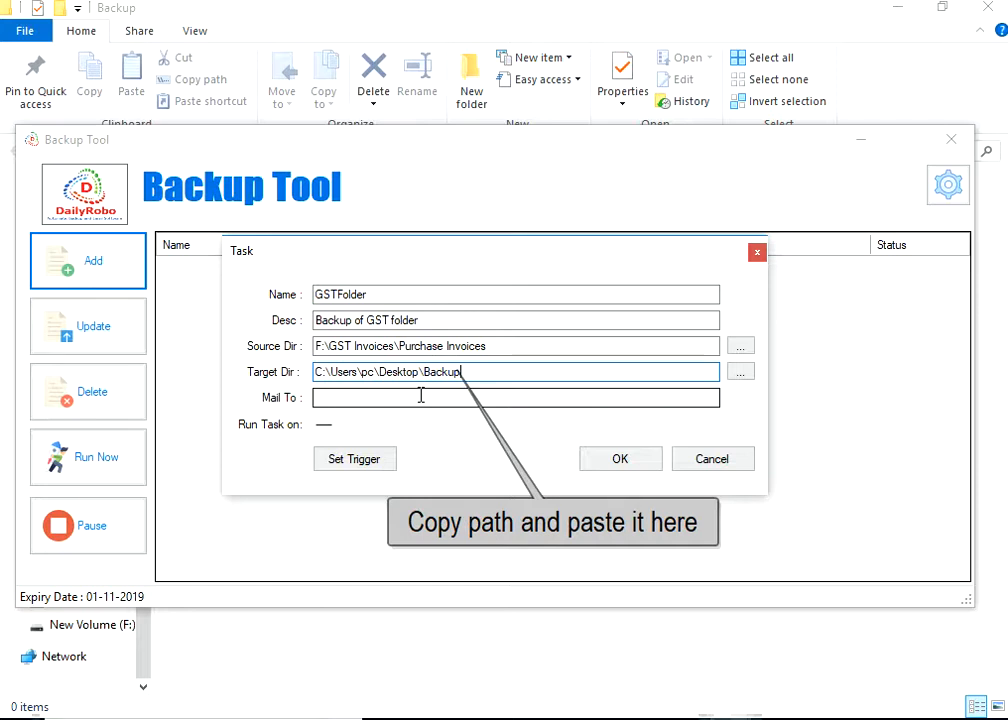
# - Enter the recipient e-mail address in Mail To
pyautogui.click(421, 396)
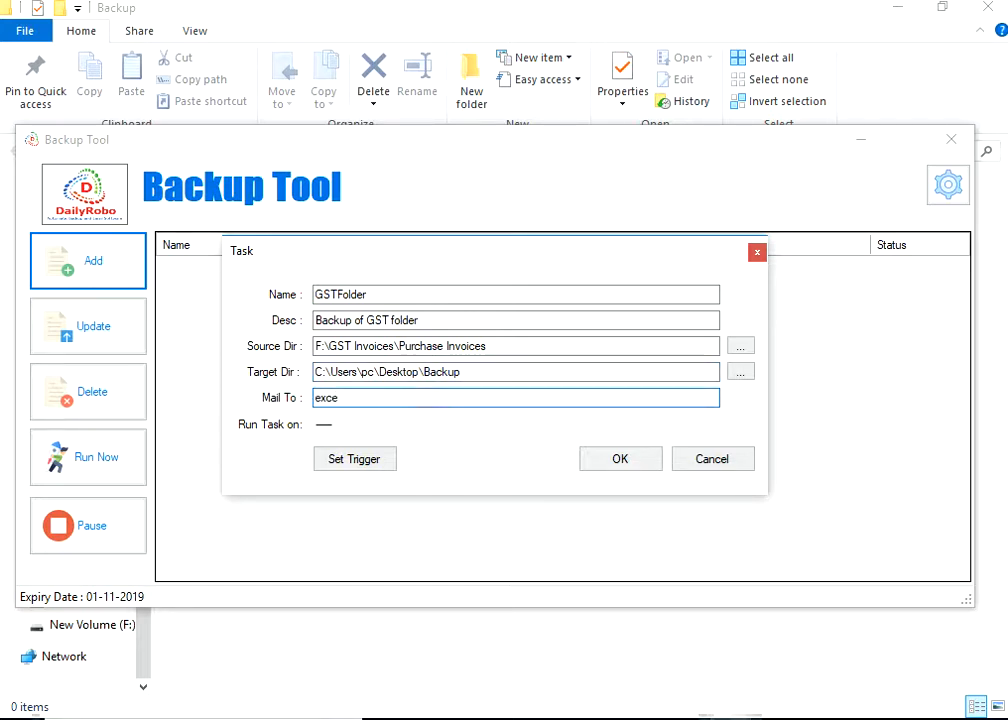
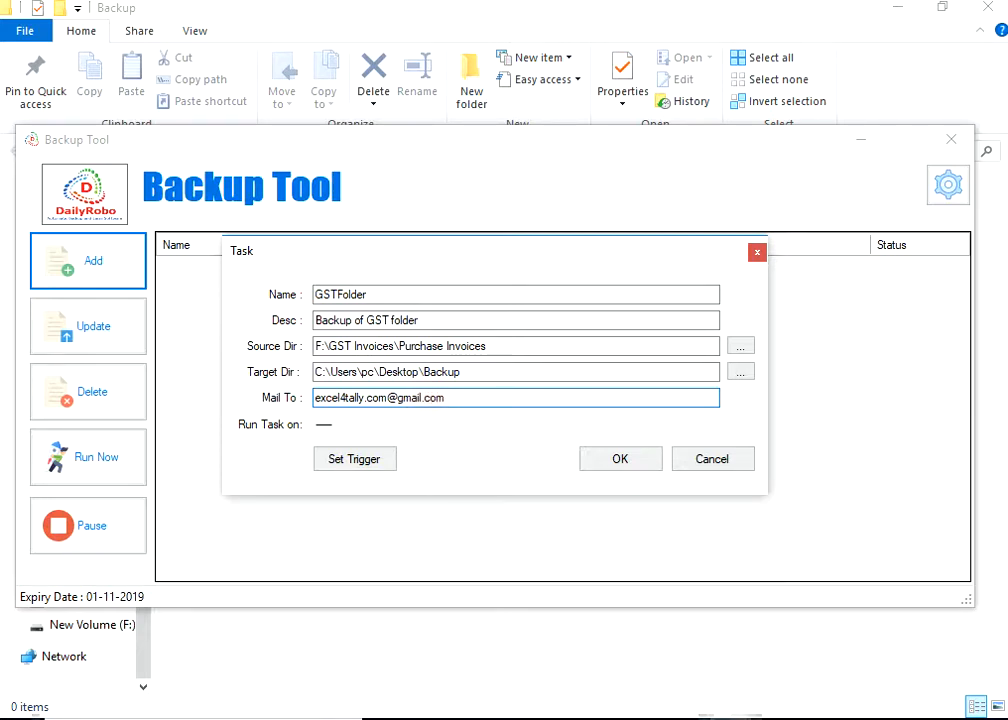
pyautogui.click(364, 460)
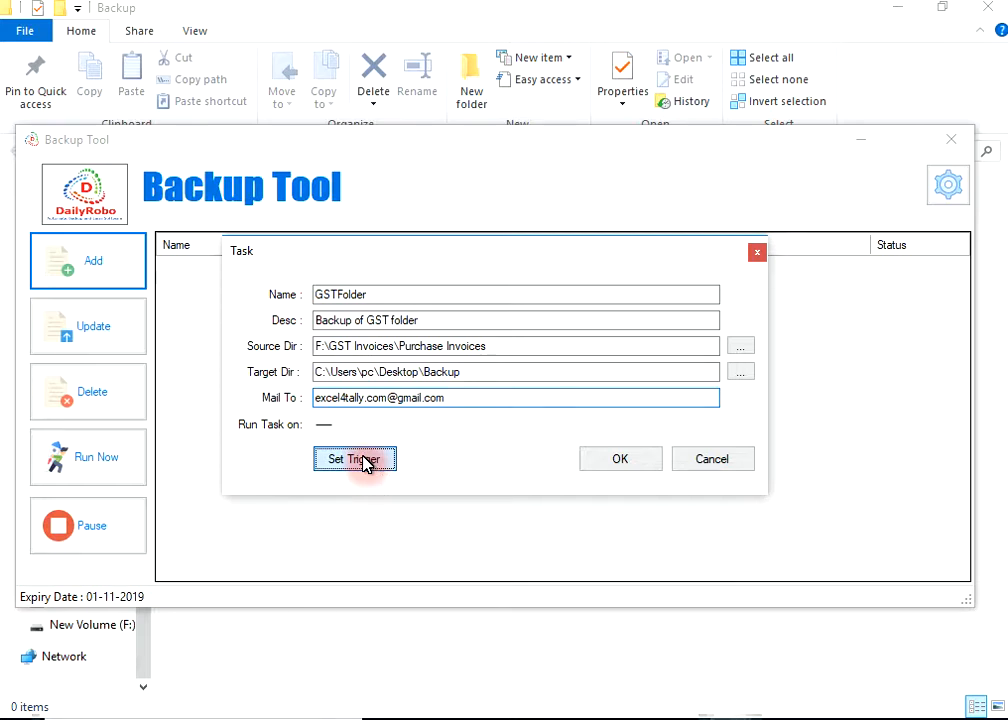
# - Set a Daily trigger starting 22-10-2019 at 11:40
pyautogui.click(357, 459)
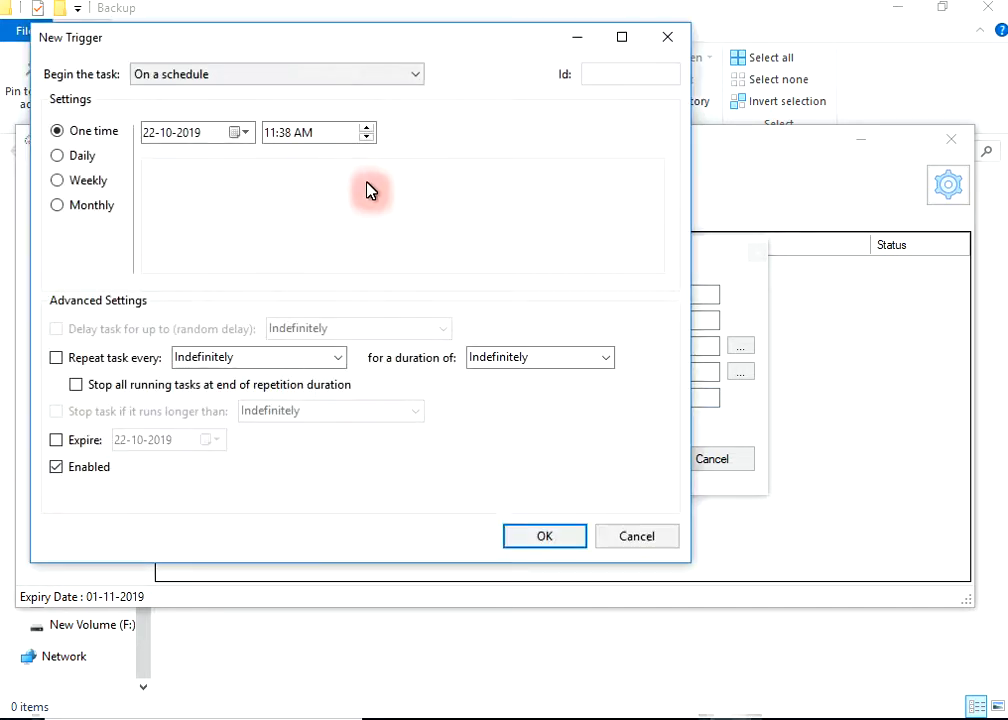
pyautogui.click(82, 157)
pyautogui.click(242, 132)
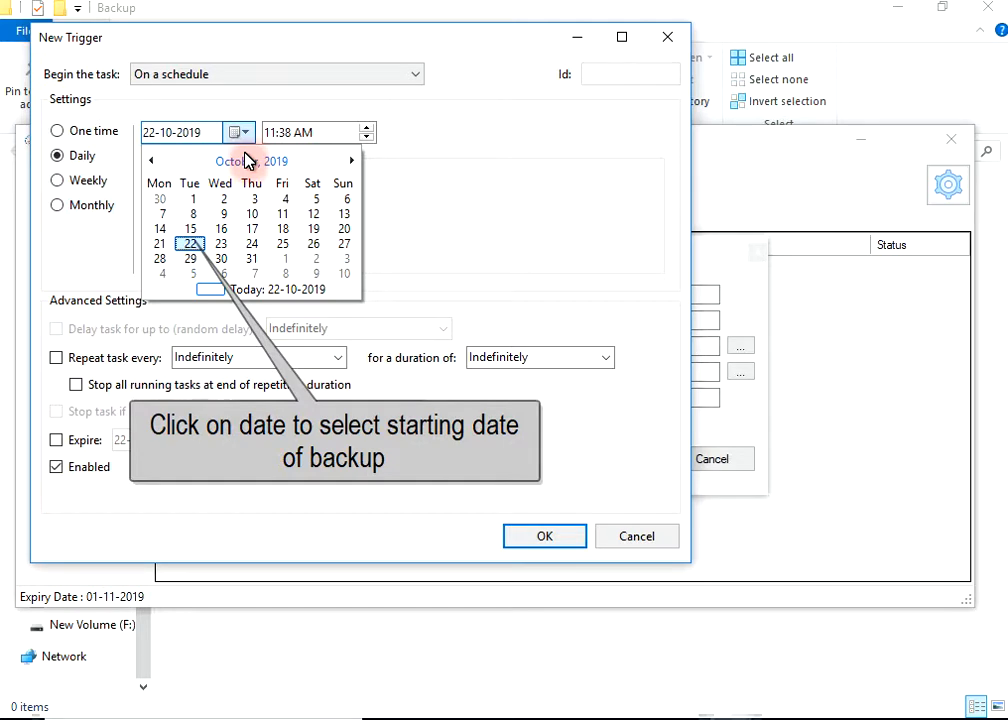
pyautogui.click(199, 245)
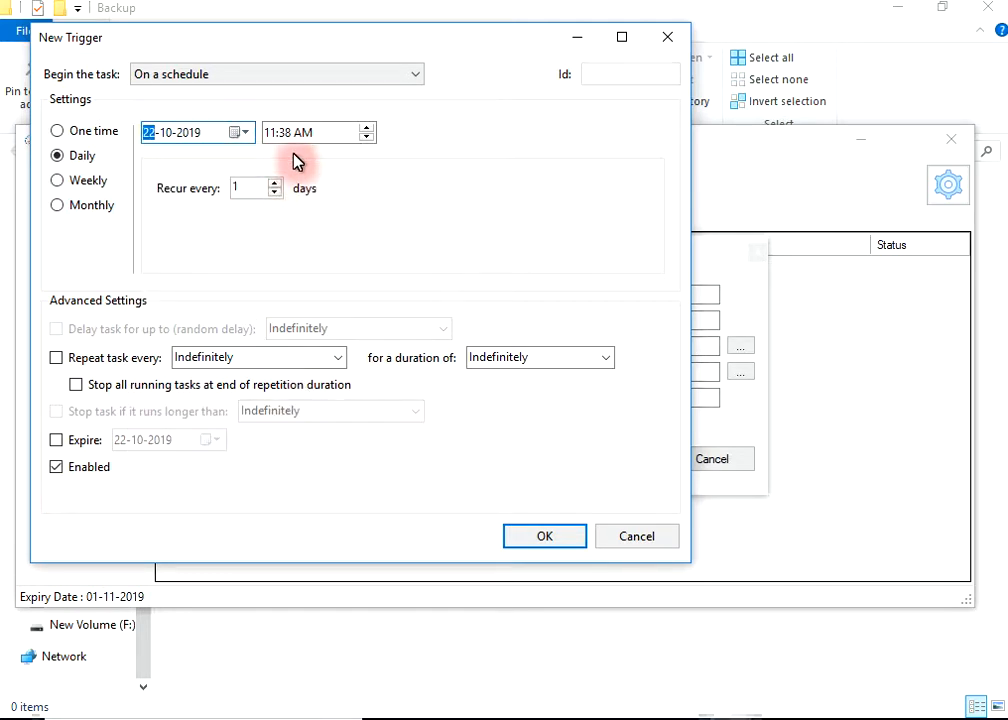
pyautogui.click(287, 133)
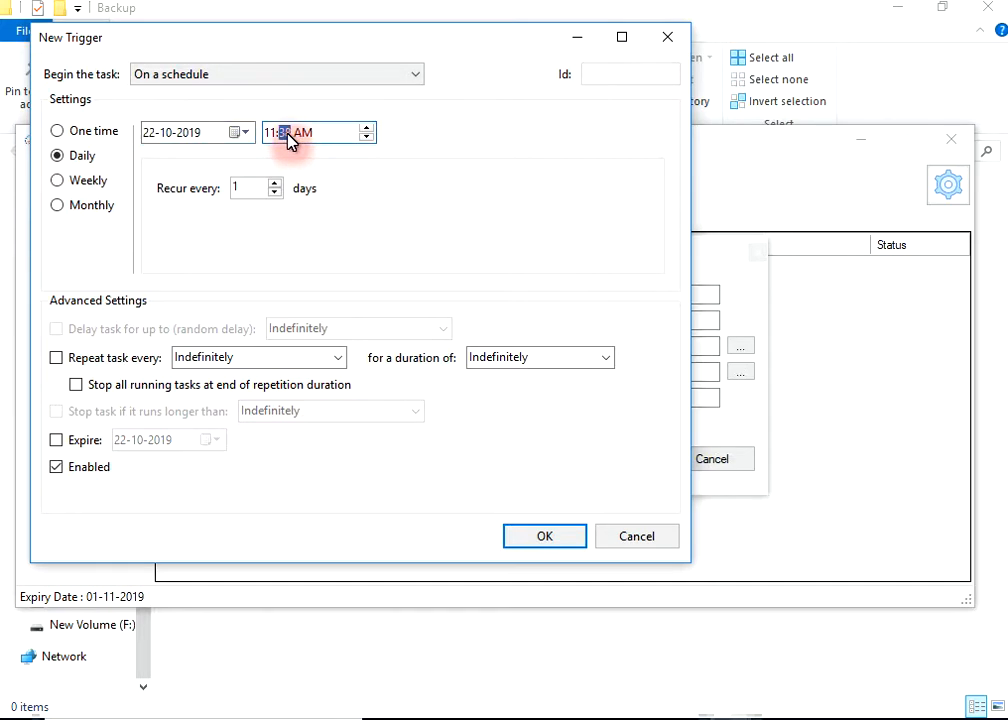
pyautogui.write('40')
# - Make the trigger expire on 30-10-2019 and confirm the schedule
pyautogui.click(90, 443)
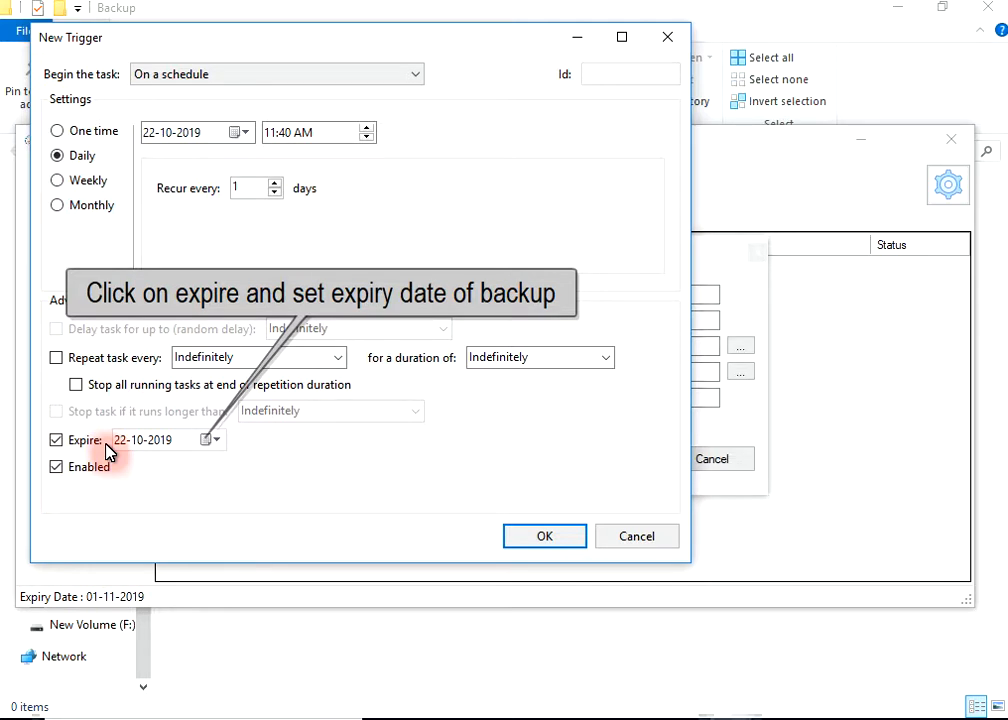
pyautogui.click(211, 439)
pyautogui.click(196, 566)
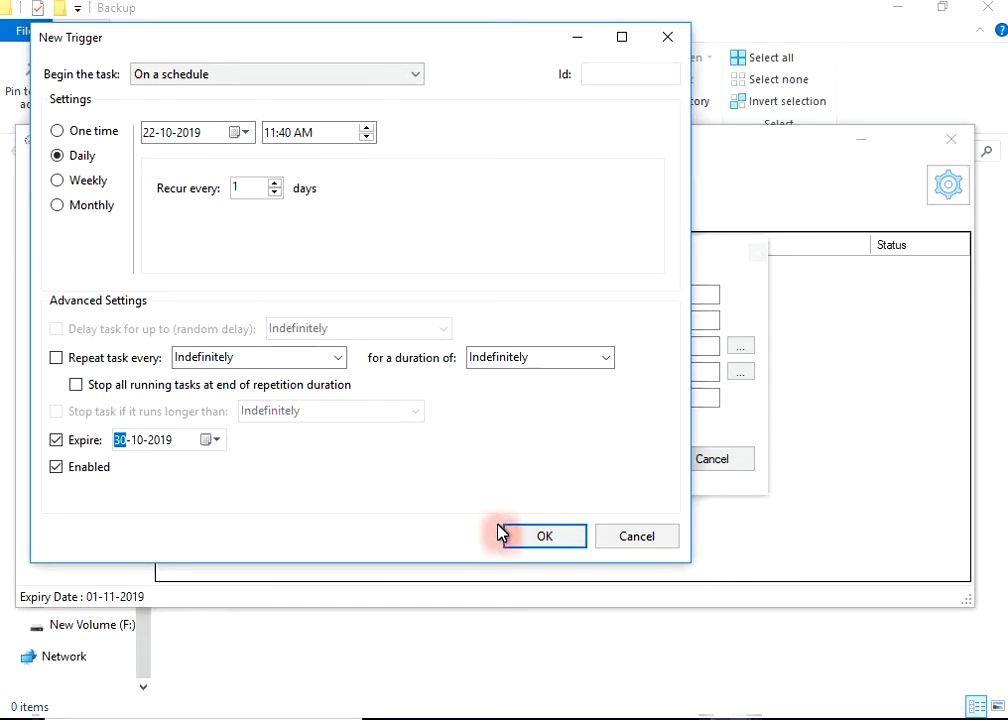
pyautogui.click(533, 542)
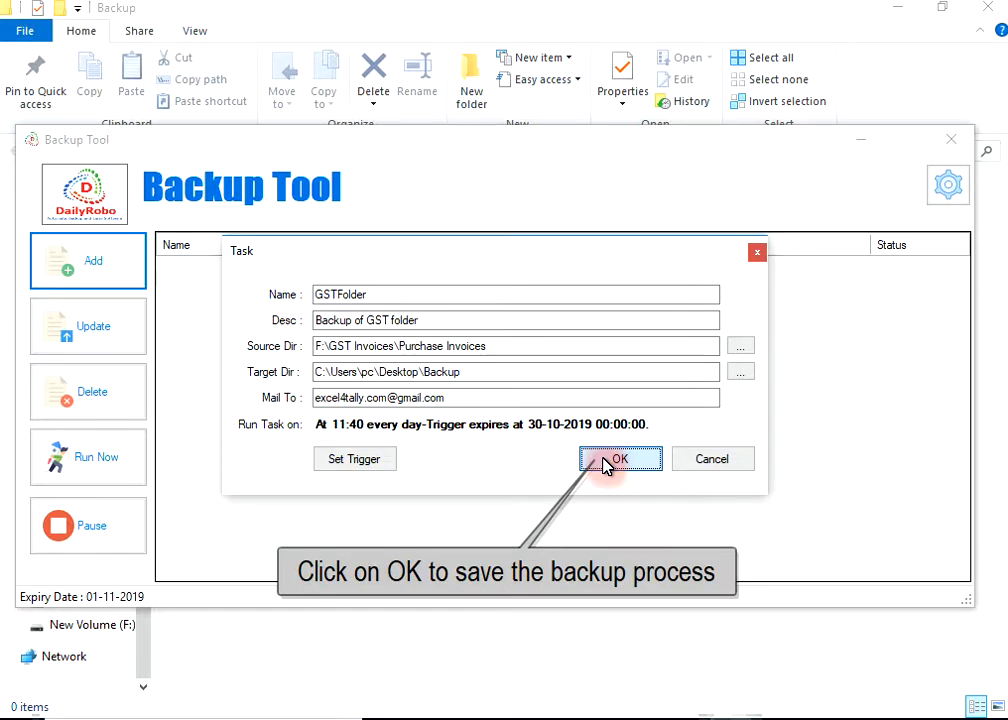
# - Confirm the Task dialog so the GSTFolder daily backup task is added to the list
pyautogui.click(604, 462)
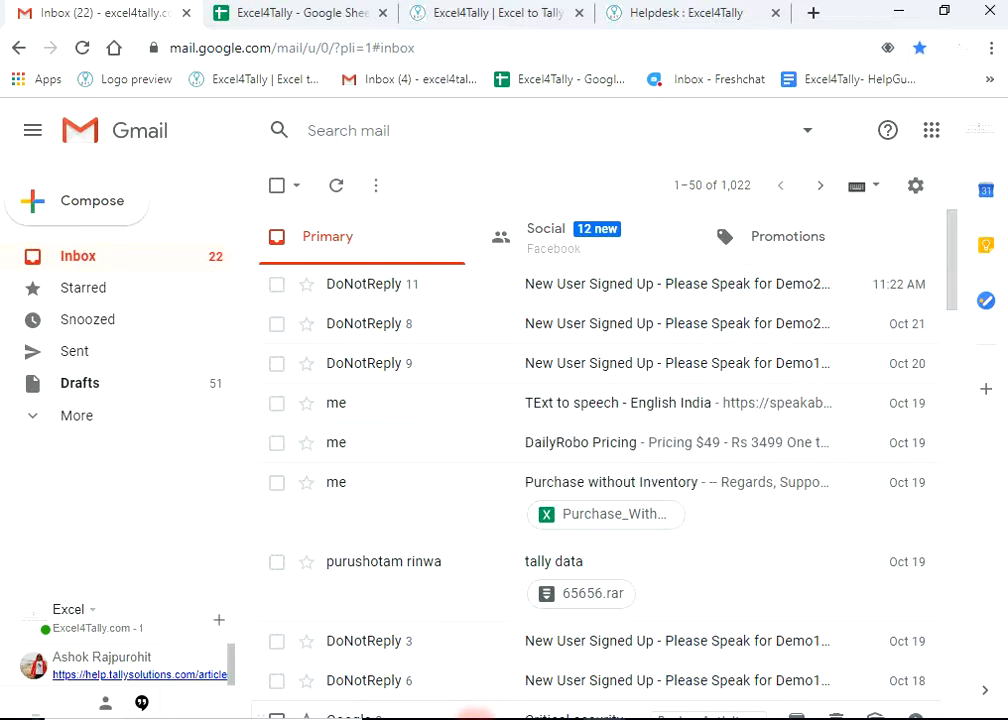
# - Switch from Gmail back to the empty Desktop Backup folder window
pyautogui.click(503, 698)
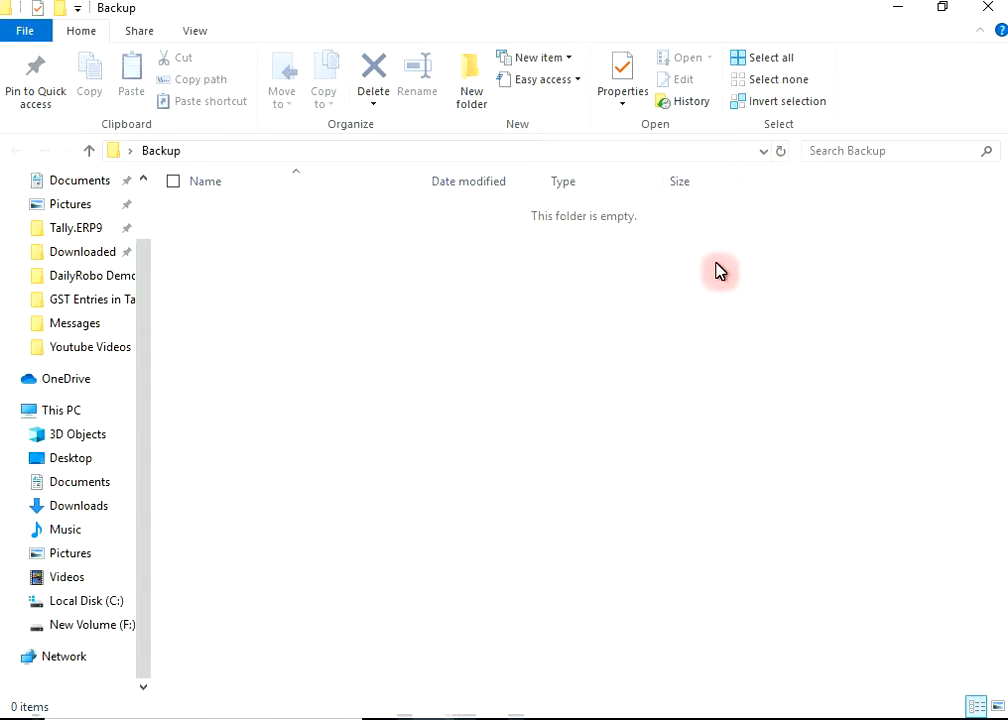
# - Check the GSTFolder task in the backup tool, then close the tool to reveal File_20191022114038.zip
pyautogui.click(742, 718)
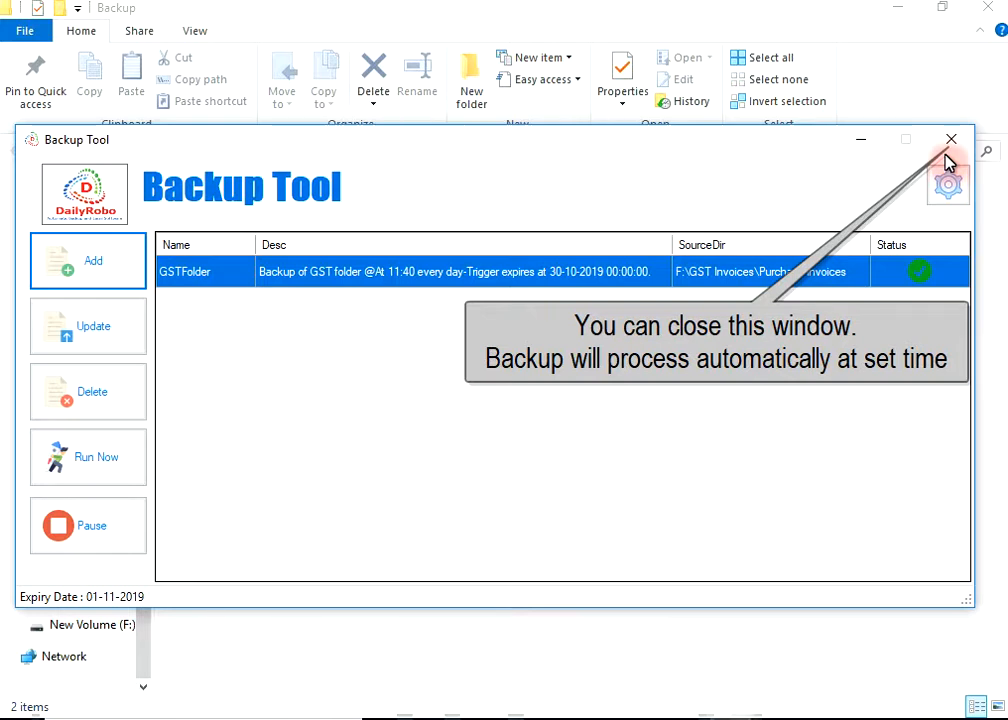
pyautogui.click(949, 145)
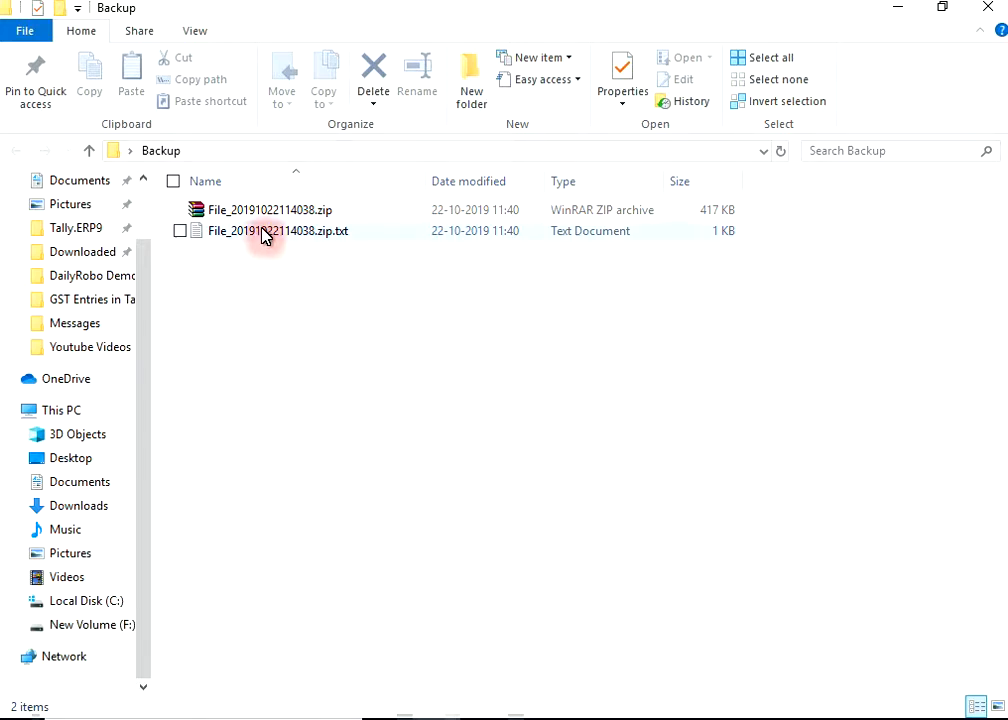
# - Extract the backup zip's folders into the Backup folder, then bring up the Gmail inbox
pyautogui.click(497, 214)
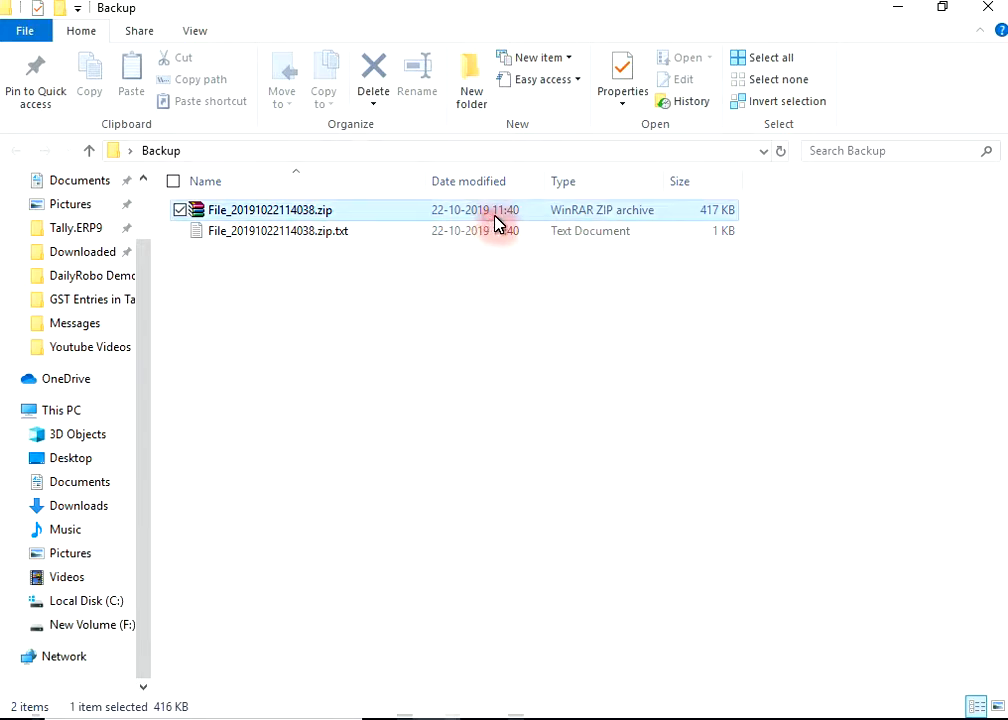
pyautogui.rightClick(506, 214)
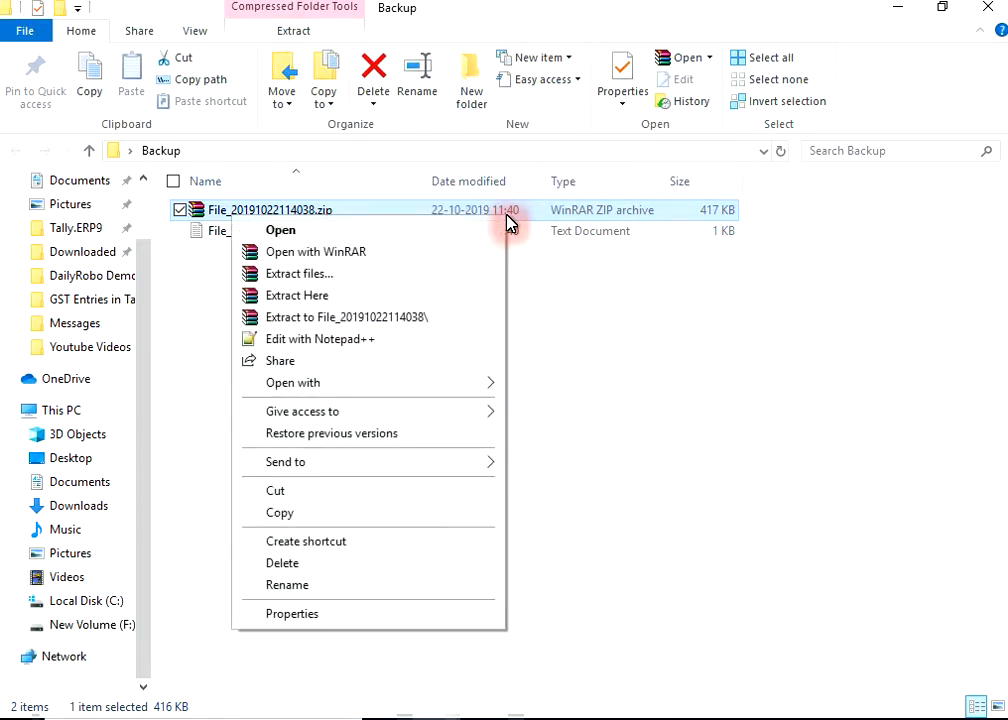
pyautogui.click(393, 296)
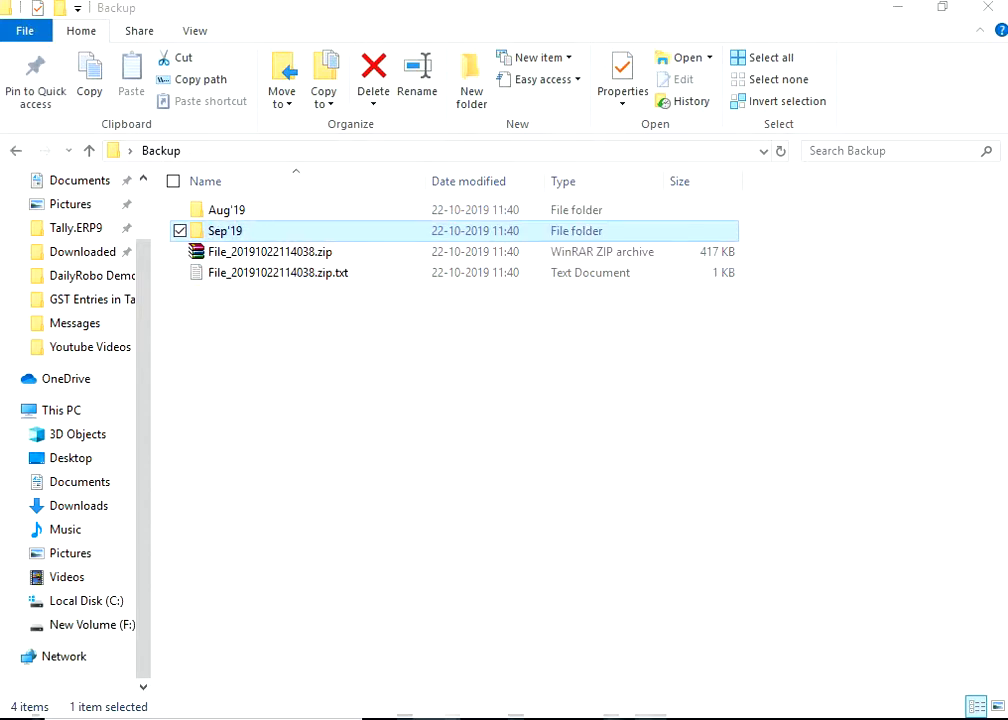
pyautogui.click(578, 716)
pyautogui.click(531, 696)
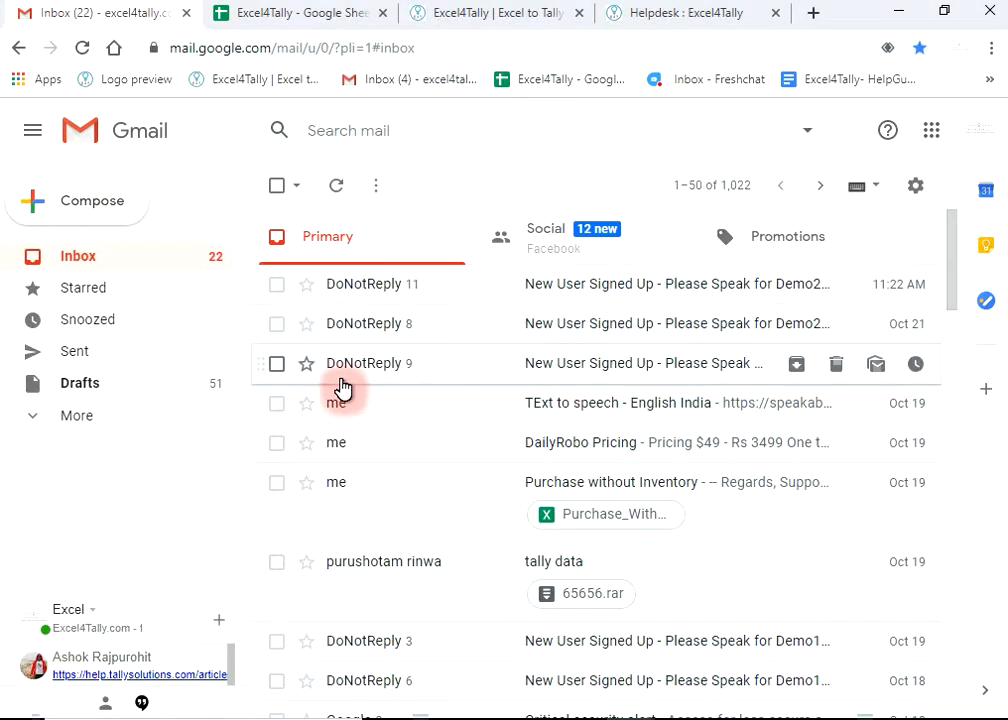
# - Refresh Gmail and read the DailyRoboBackup GSTFolder email with its File_20191022114038.zip attachment
pyautogui.click(333, 196)
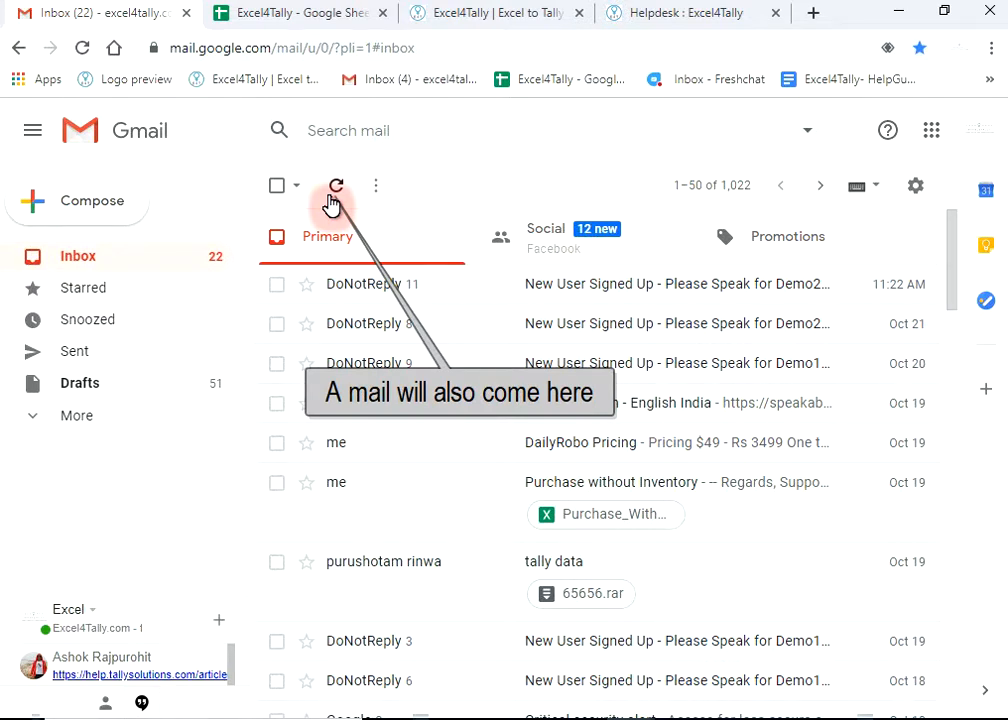
pyautogui.click(334, 192)
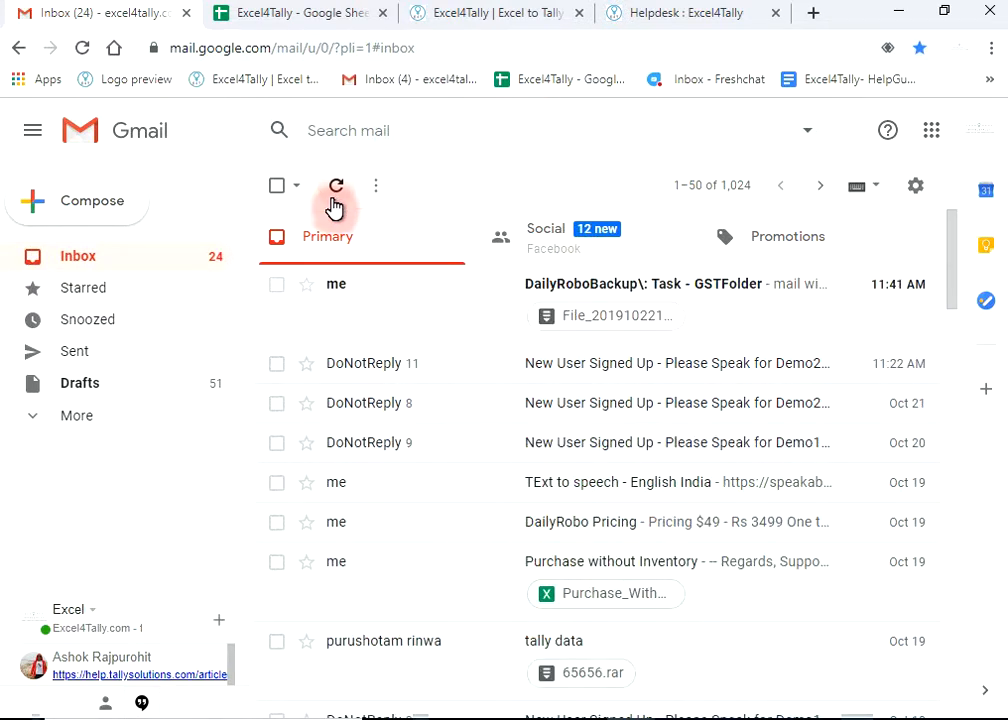
pyautogui.click(405, 290)
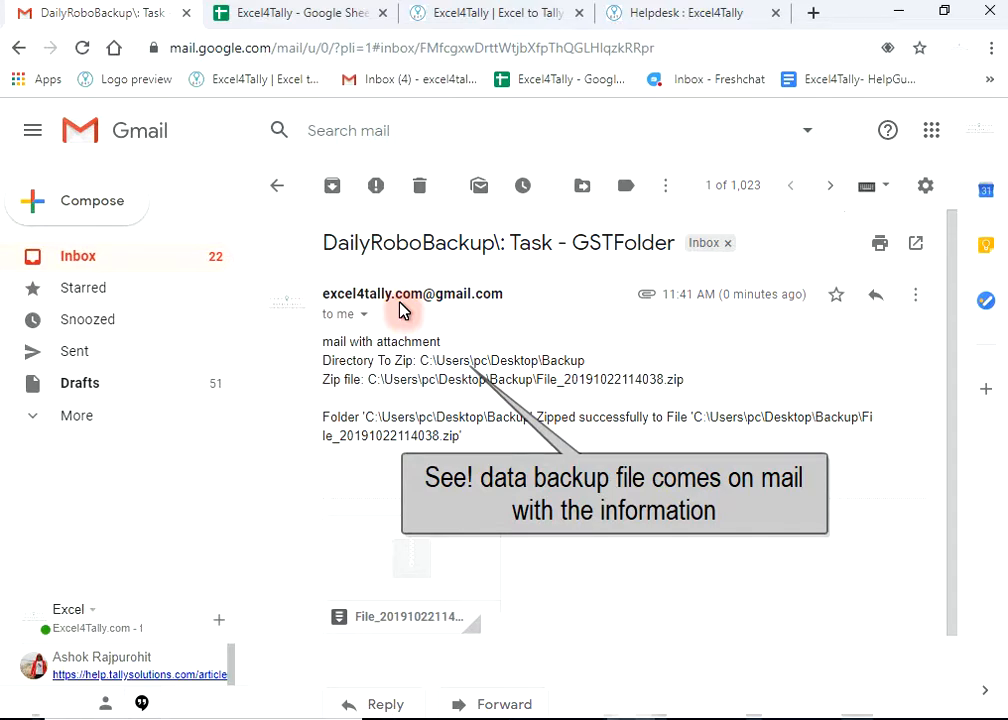
pyautogui.click(604, 362)
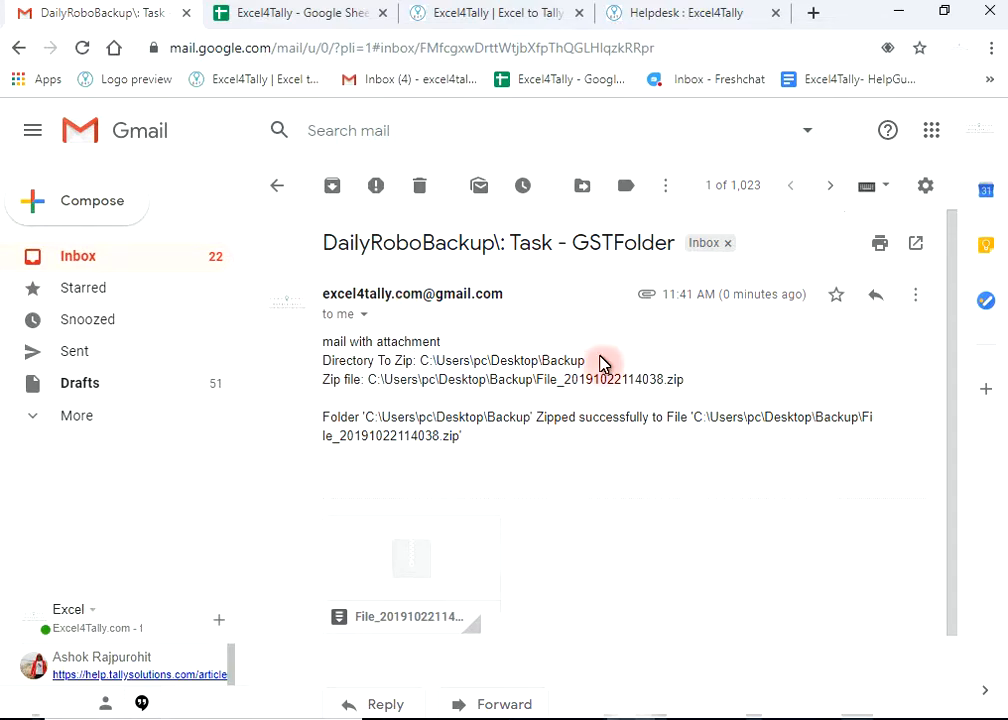
pyautogui.moveTo(684, 380); pyautogui.dragTo(325, 362)
pyautogui.moveTo(323, 342); pyautogui.dragTo(327, 362)
pyautogui.click(414, 414)
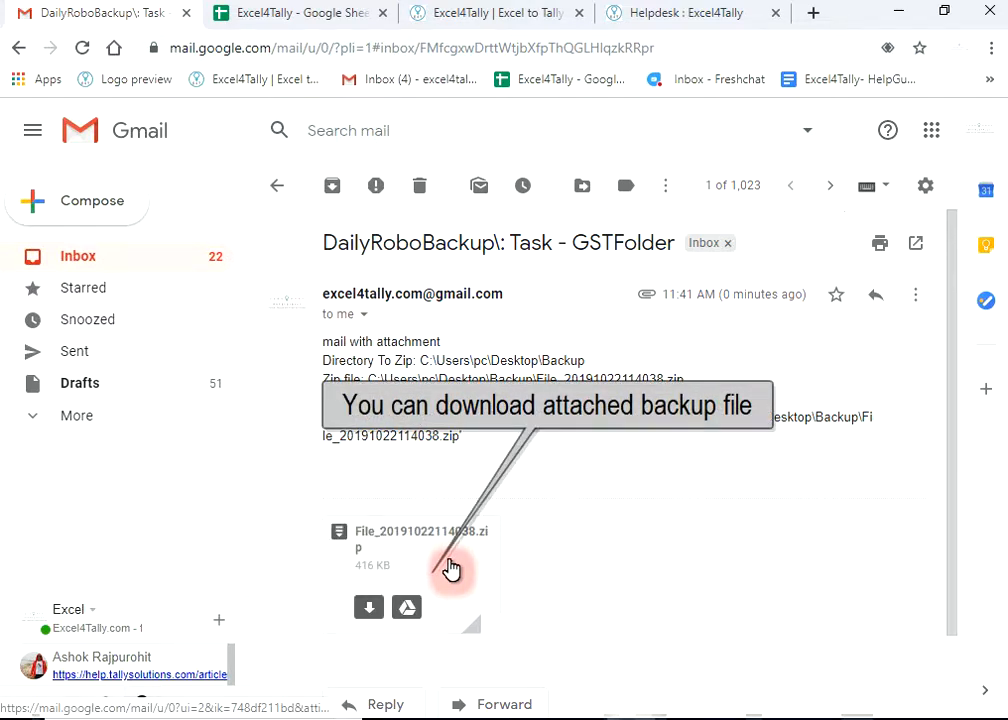
pyautogui.click(277, 190)
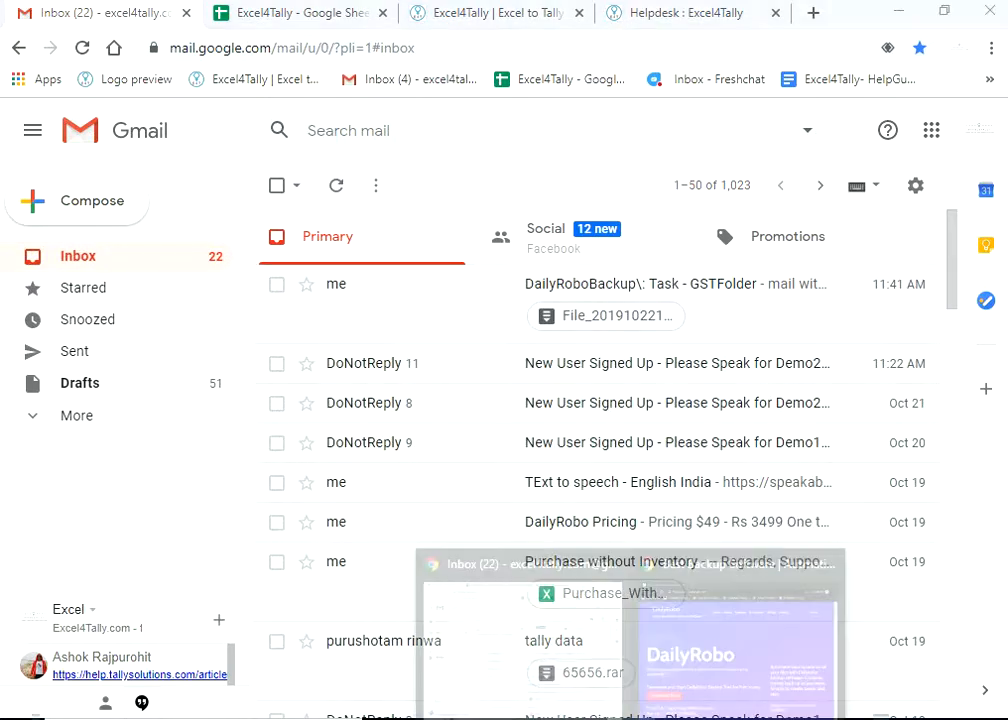
# - Relaunch DailyRobo Backup Tool from its desktop shortcut and start a new blank task
pyautogui.click(677, 690)
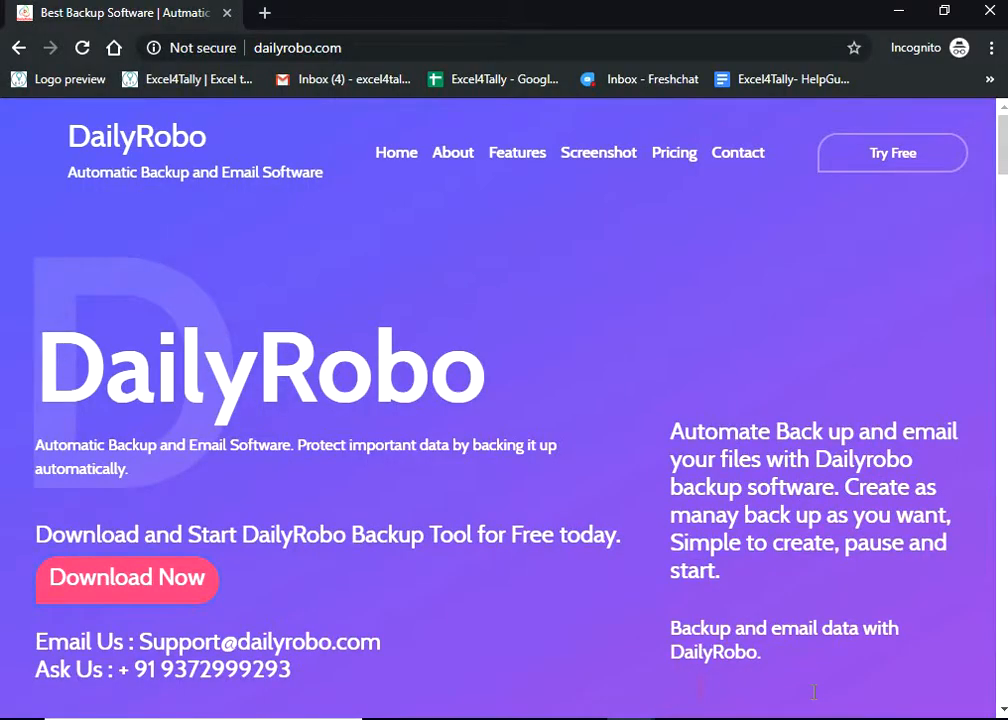
pyautogui.click(1005, 718)
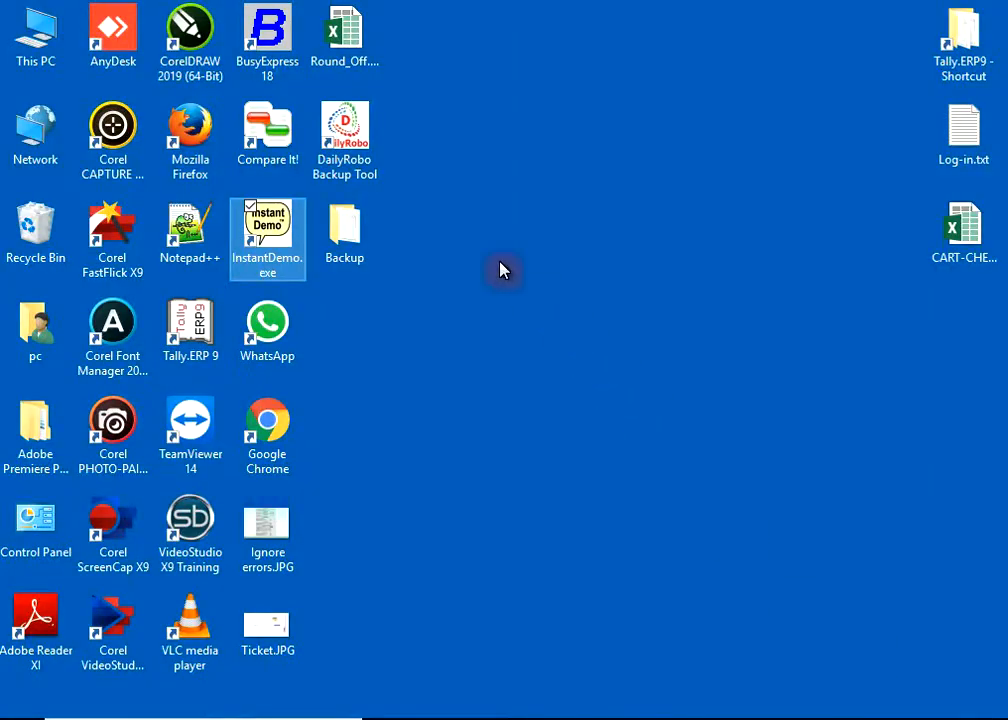
pyautogui.click(360, 150)
pyautogui.click(360, 163)
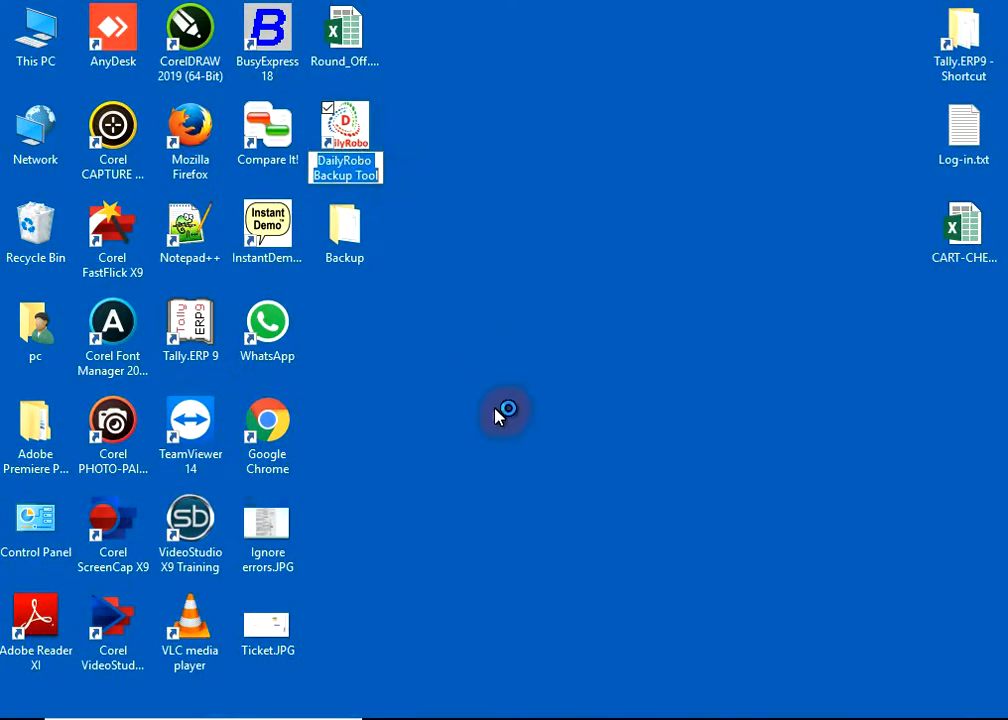
pyautogui.click(731, 718)
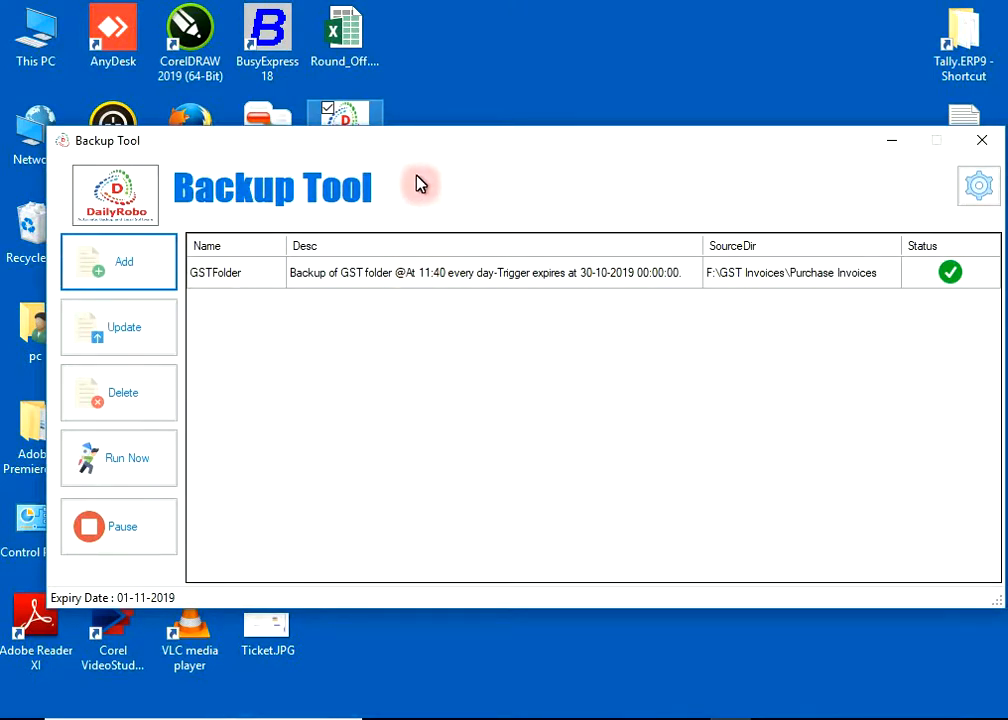
pyautogui.click(125, 268)
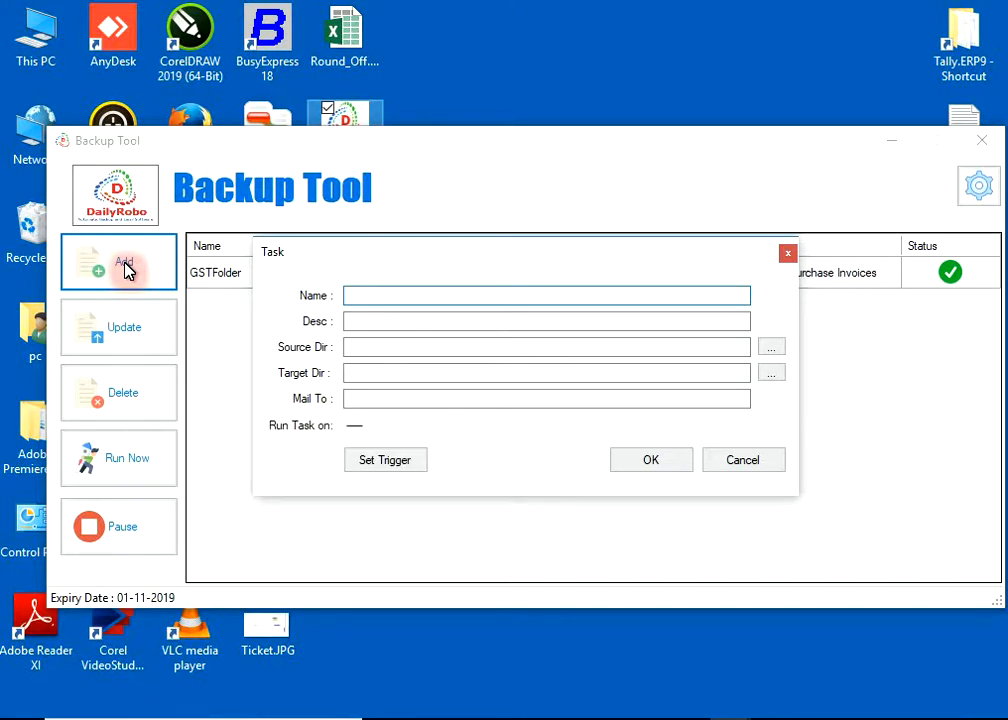
pyautogui.click(492, 717)
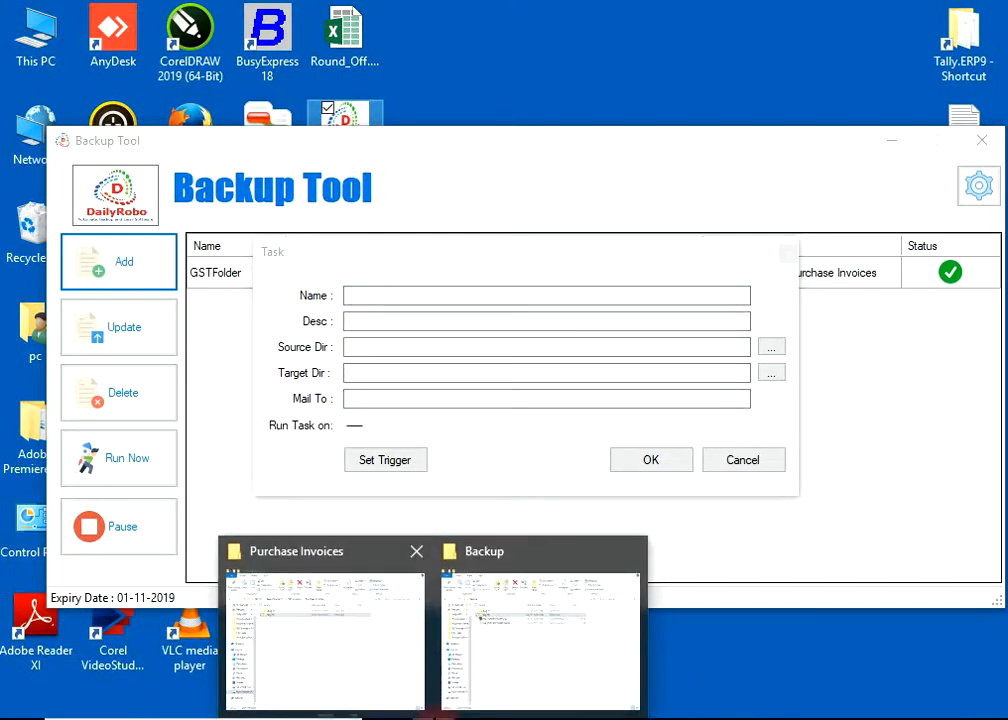
# - Navigate from Purchase Invoices to F:\GST Invoices\Without GST and select its path
pyautogui.moveTo(407, 702)
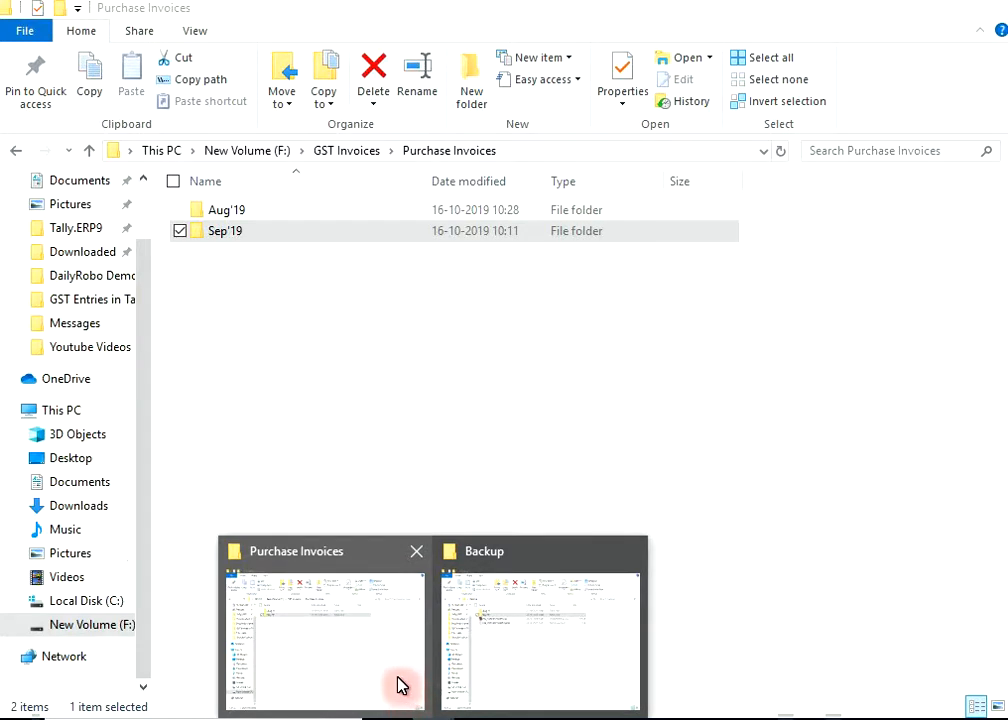
pyautogui.click(376, 675)
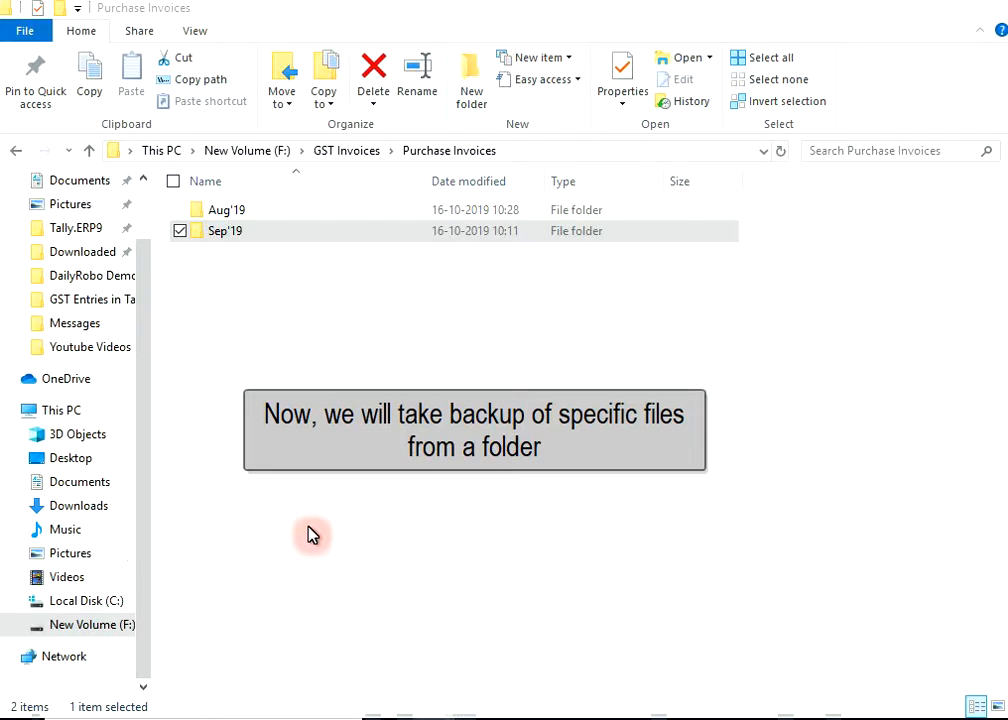
pyautogui.click(89, 152)
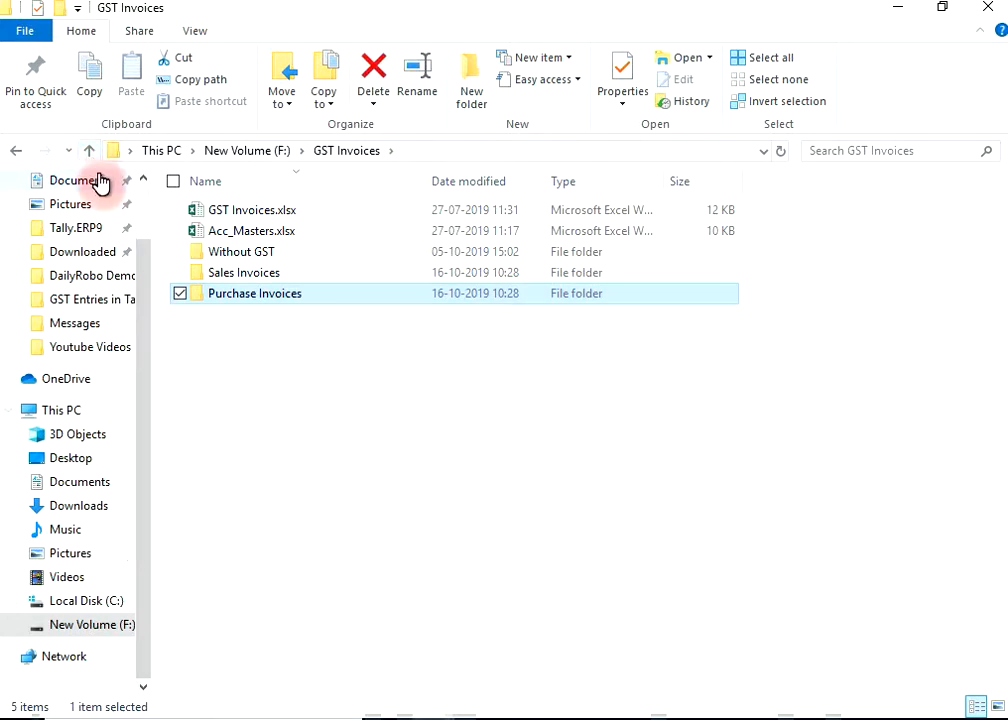
pyautogui.doubleClick(218, 259)
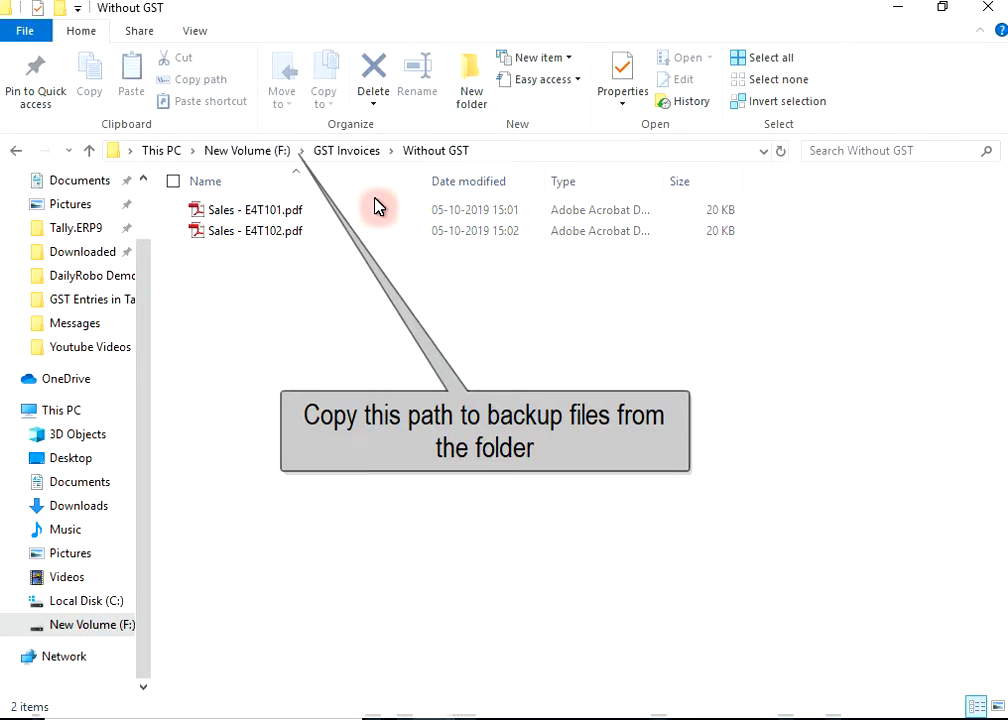
pyautogui.click(530, 151)
pyautogui.hotkey('ctrl', 'c')
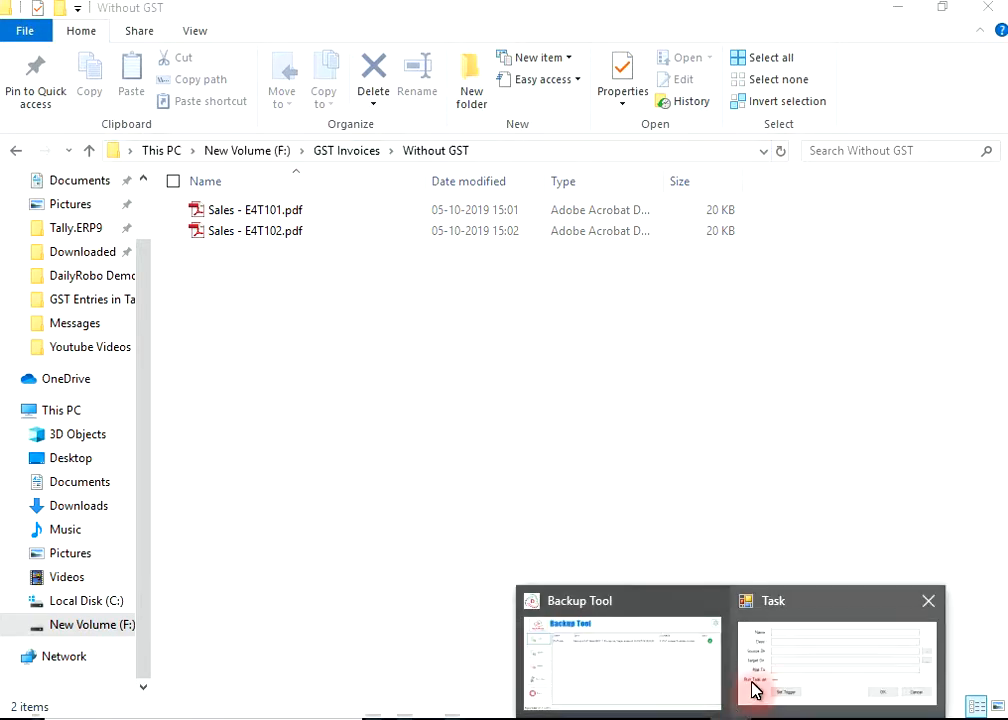
# - Paste F:\GST Invoices\Without GST as source, with Name GSTBackup and Desc Invoices
pyautogui.click(756, 688)
pyautogui.click(419, 347)
pyautogui.hotkey('ctrl', 'v')
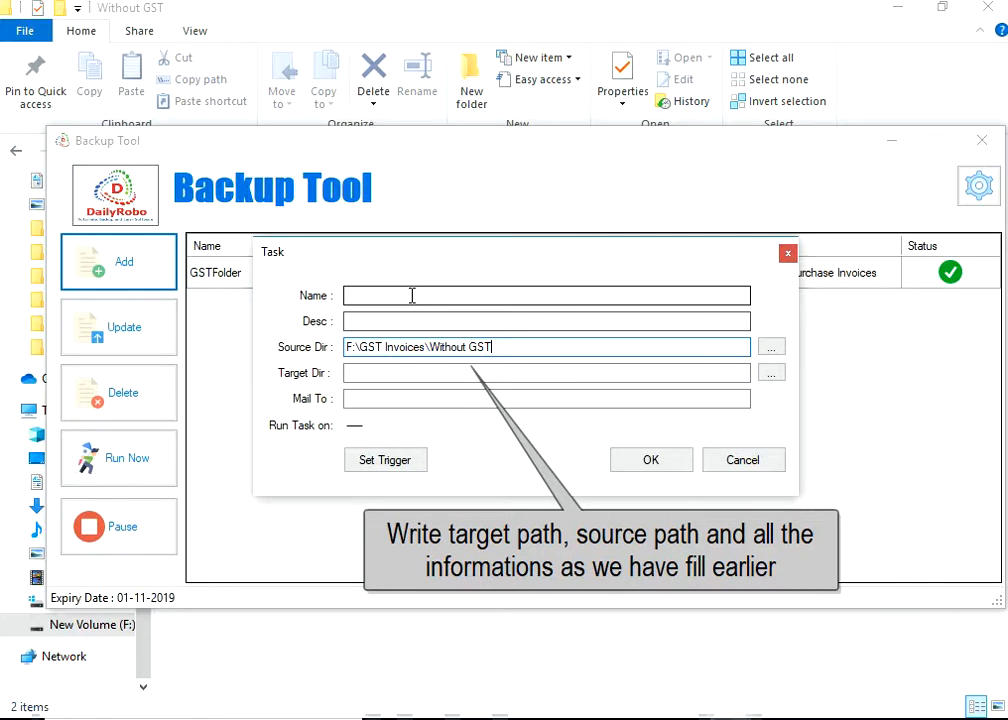
pyautogui.click(411, 296)
pyautogui.write('G')
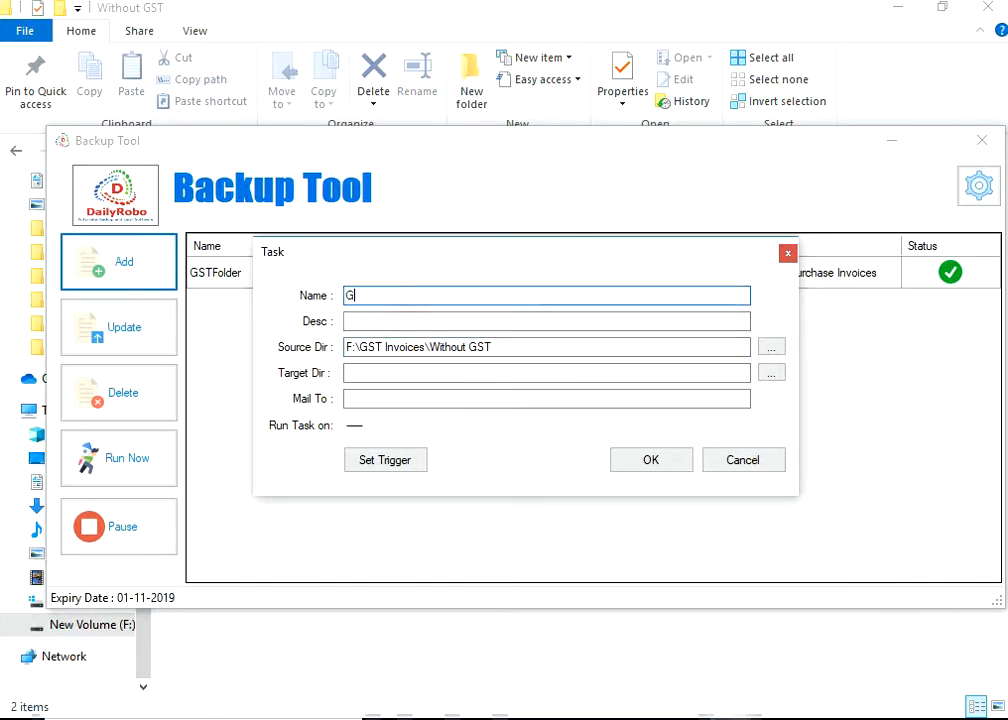
pyautogui.write('STBackup')
pyautogui.press('Tab')
pyautogui.write('In')
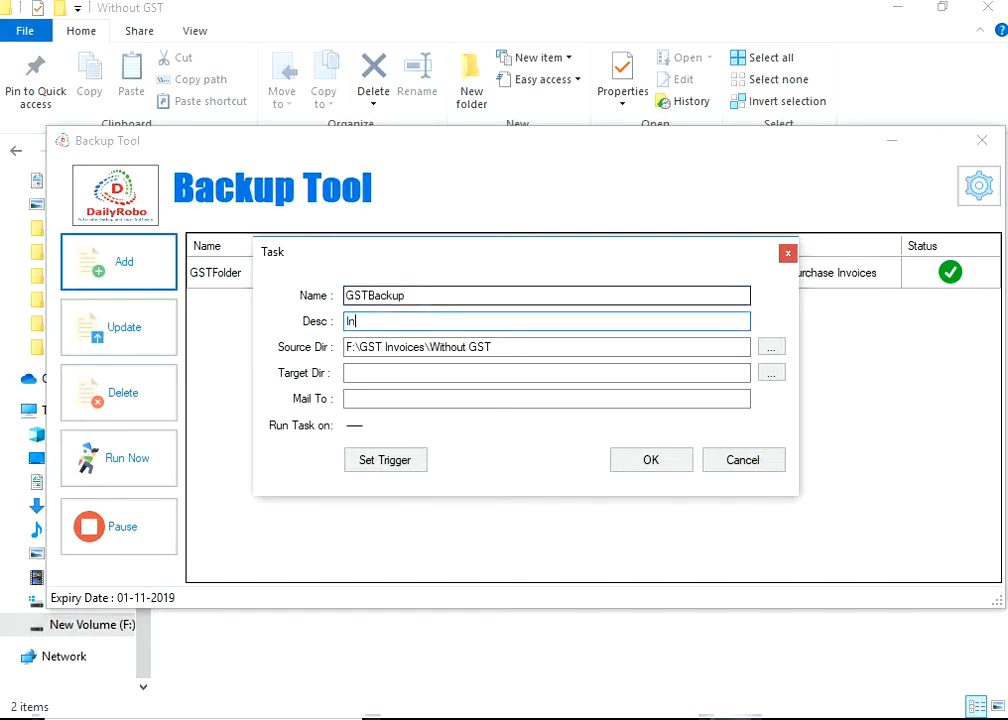
pyautogui.write('voices')
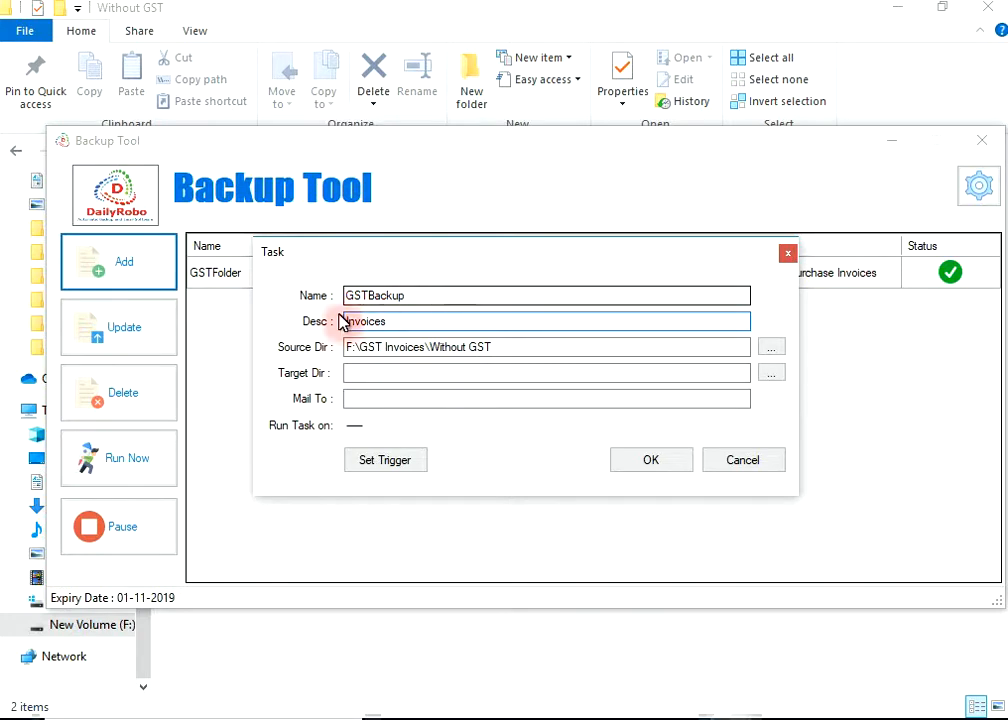
# - Set target to C:\Users\pc\Desktop\Backup and enter the notification e-mail address
pyautogui.click(358, 373)
pyautogui.click(461, 709)
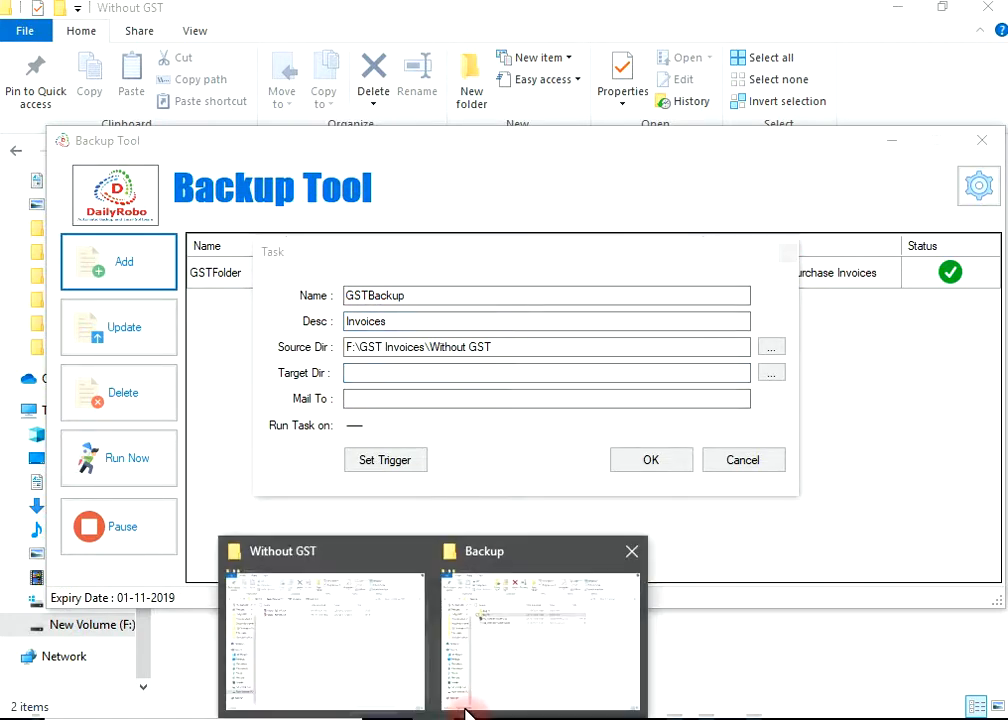
pyautogui.click(522, 666)
pyautogui.click(542, 152)
pyautogui.hotkey('ctrl', 'c')
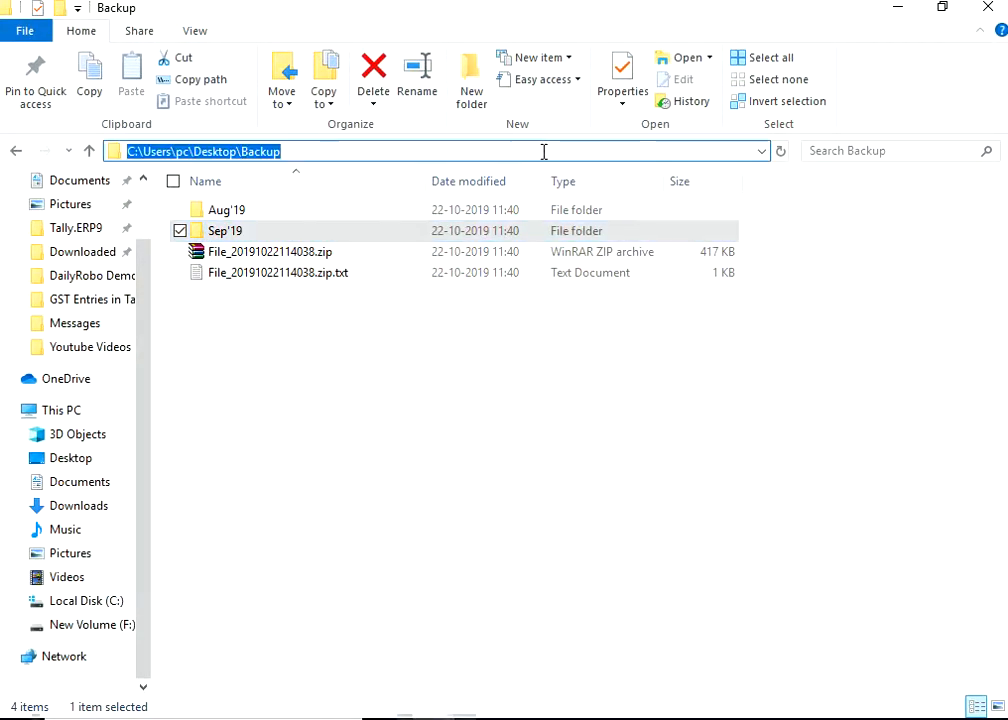
pyautogui.click(690, 705)
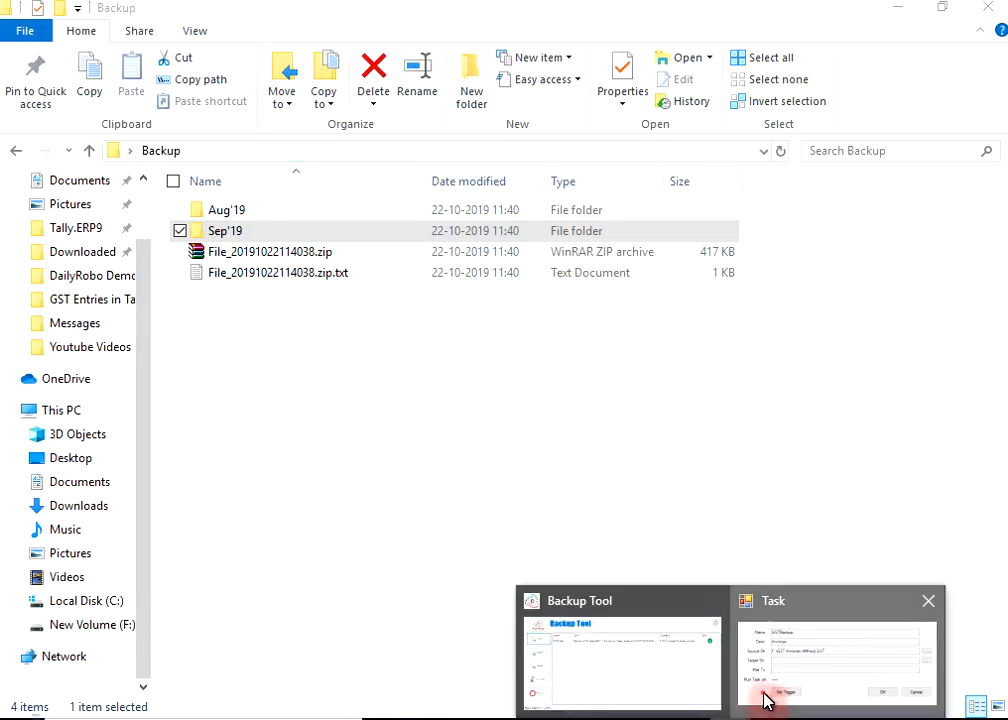
pyautogui.click(765, 697)
pyautogui.hotkey('ctrl', 'v')
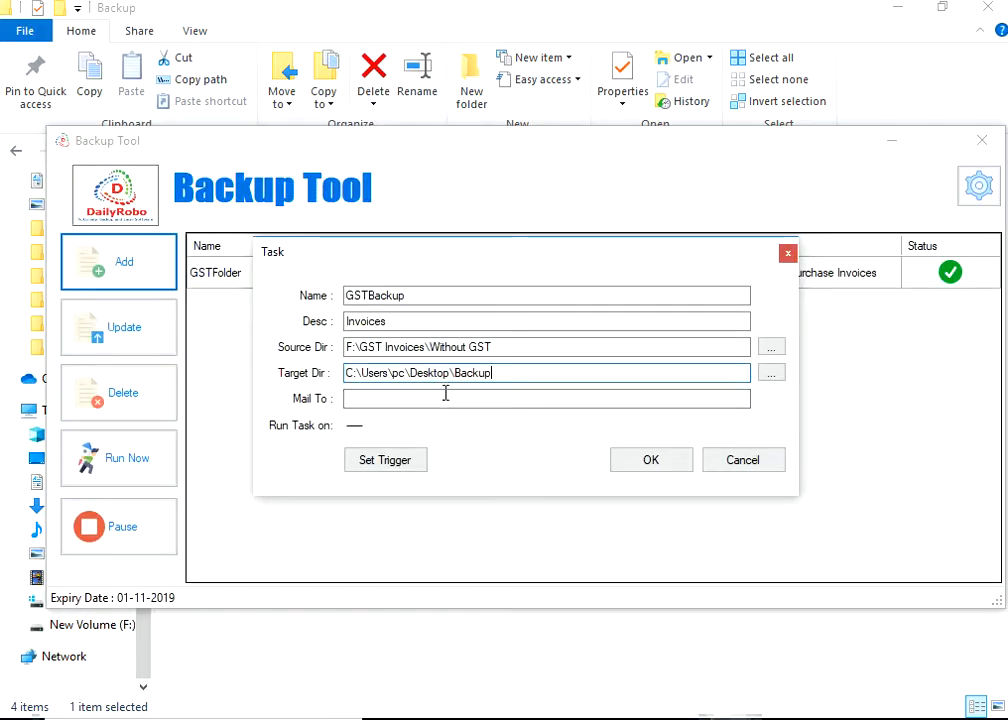
pyautogui.click(396, 398)
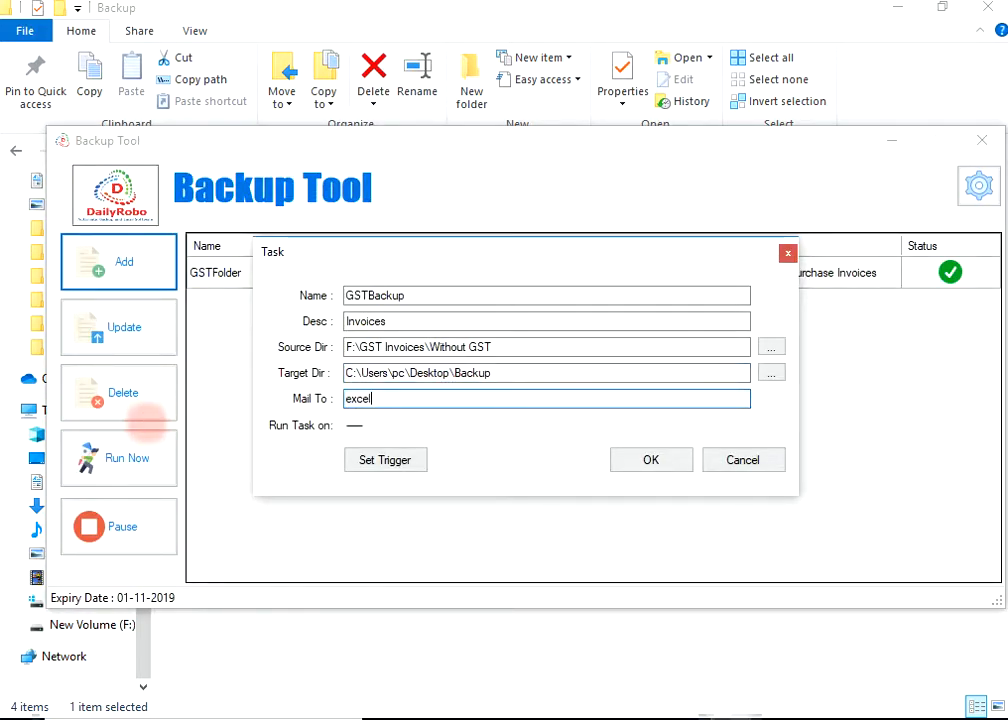
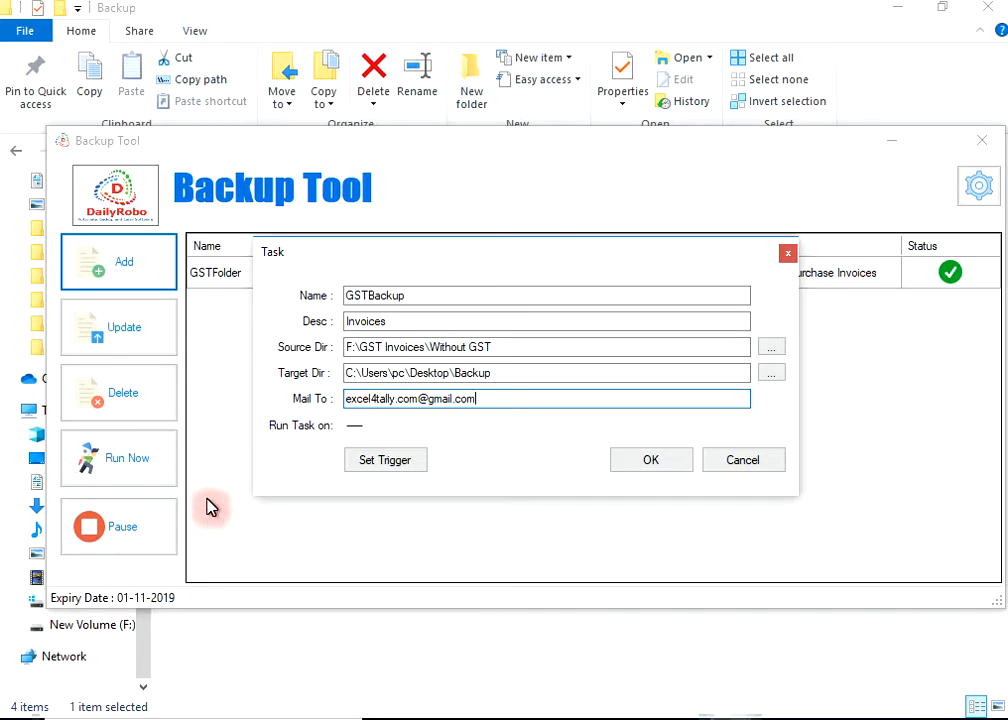
# - Set the GSTBackup trigger to daily at 11:43, expiring 27-10-2019
pyautogui.click(383, 465)
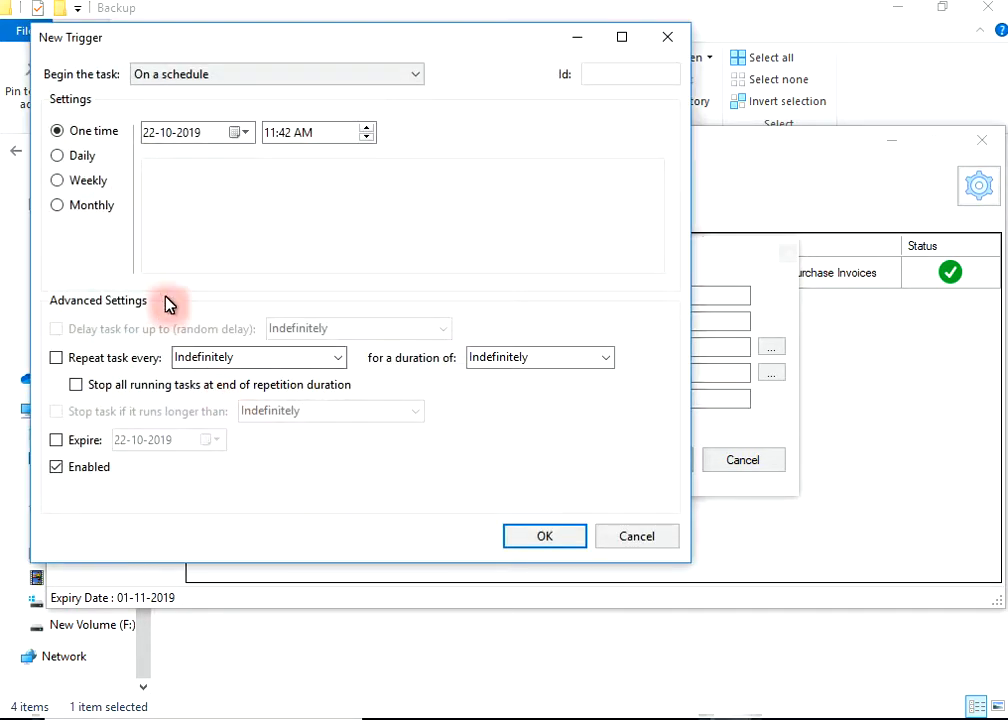
pyautogui.click(92, 157)
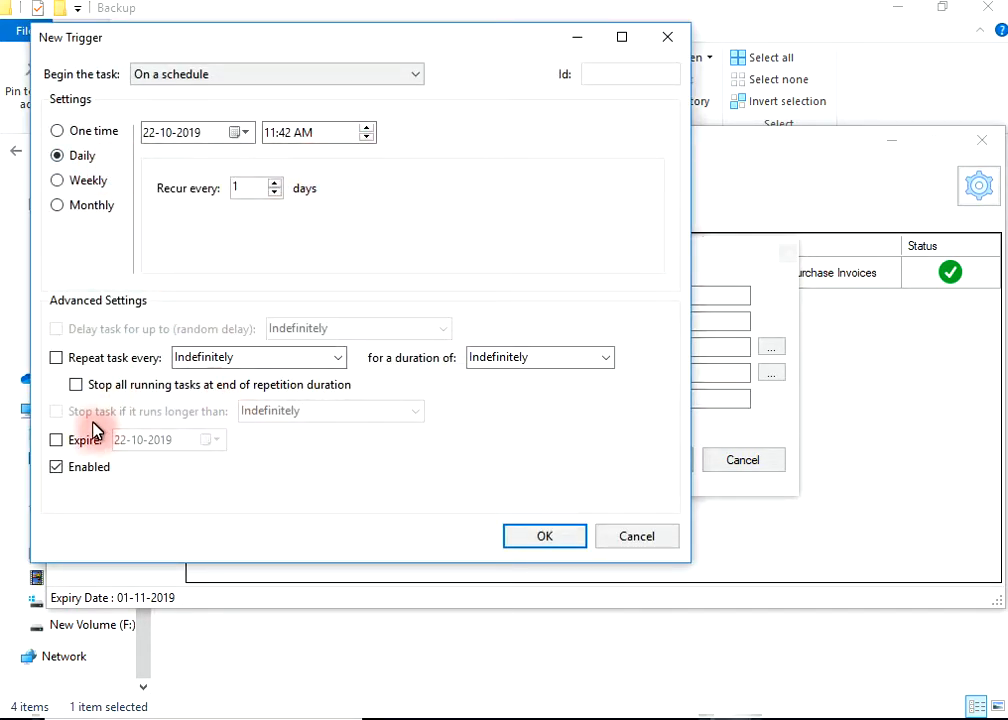
pyautogui.click(56, 440)
pyautogui.click(210, 440)
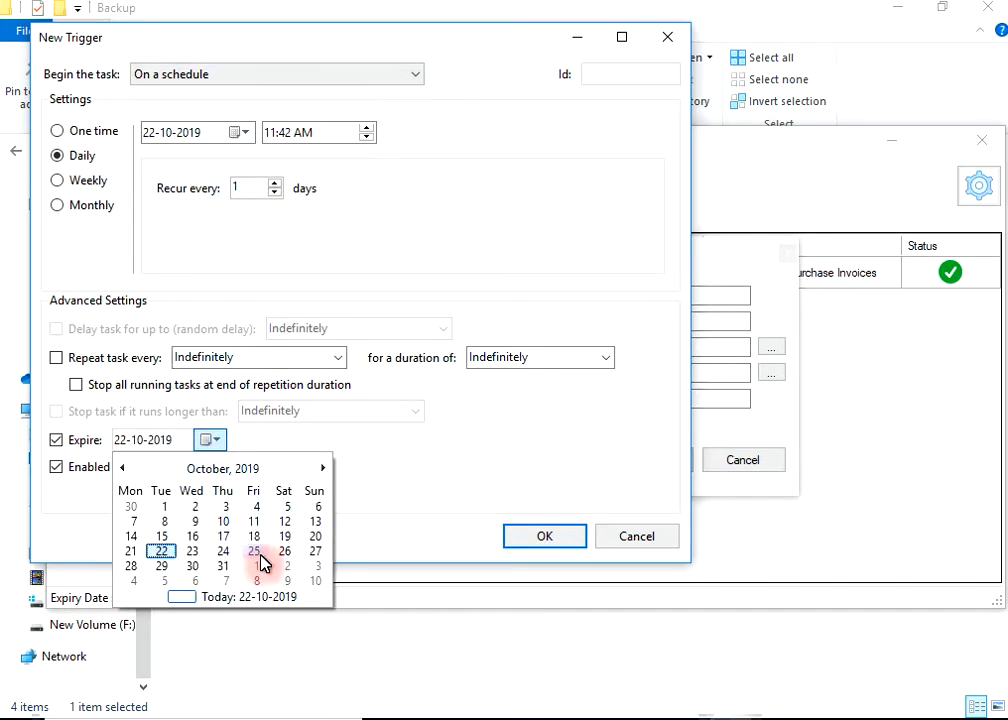
pyautogui.click(316, 551)
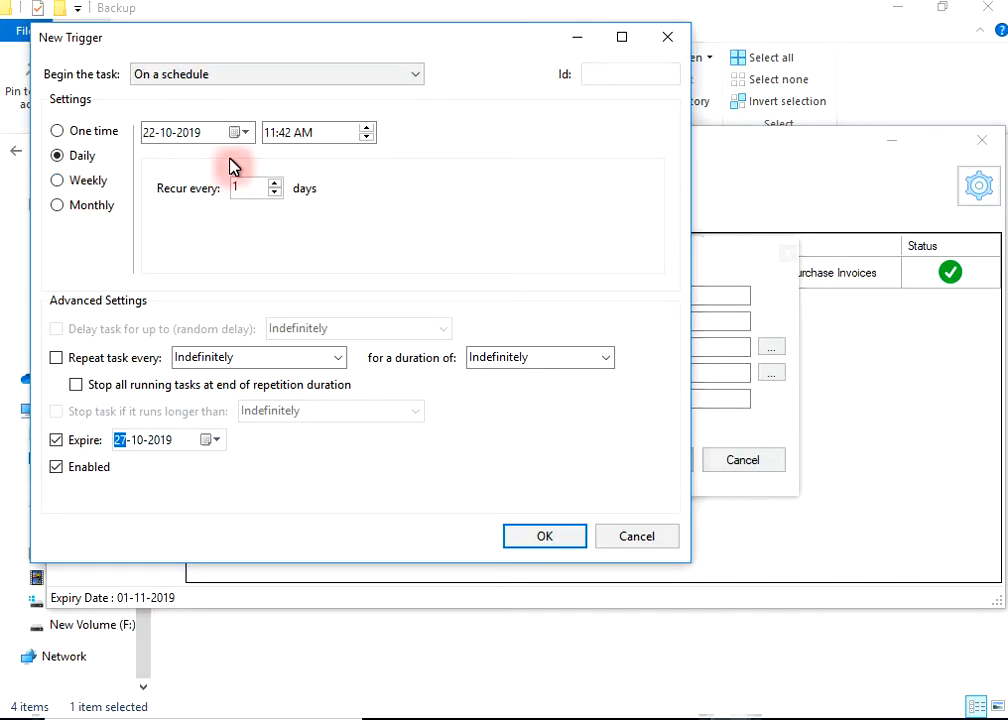
pyautogui.click(292, 131)
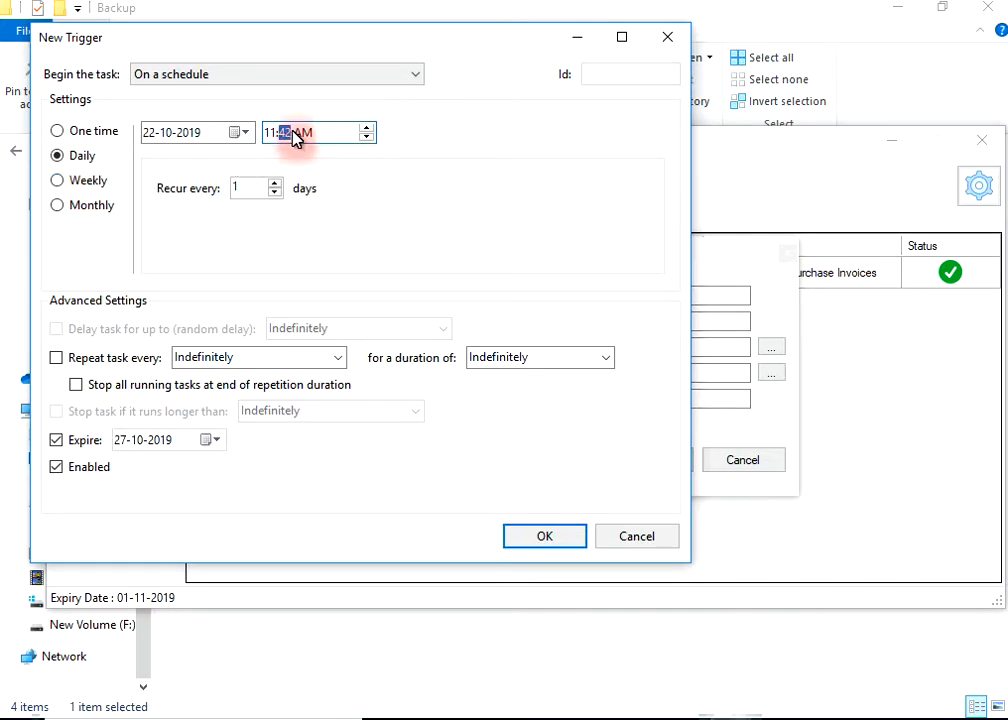
pyautogui.write('43')
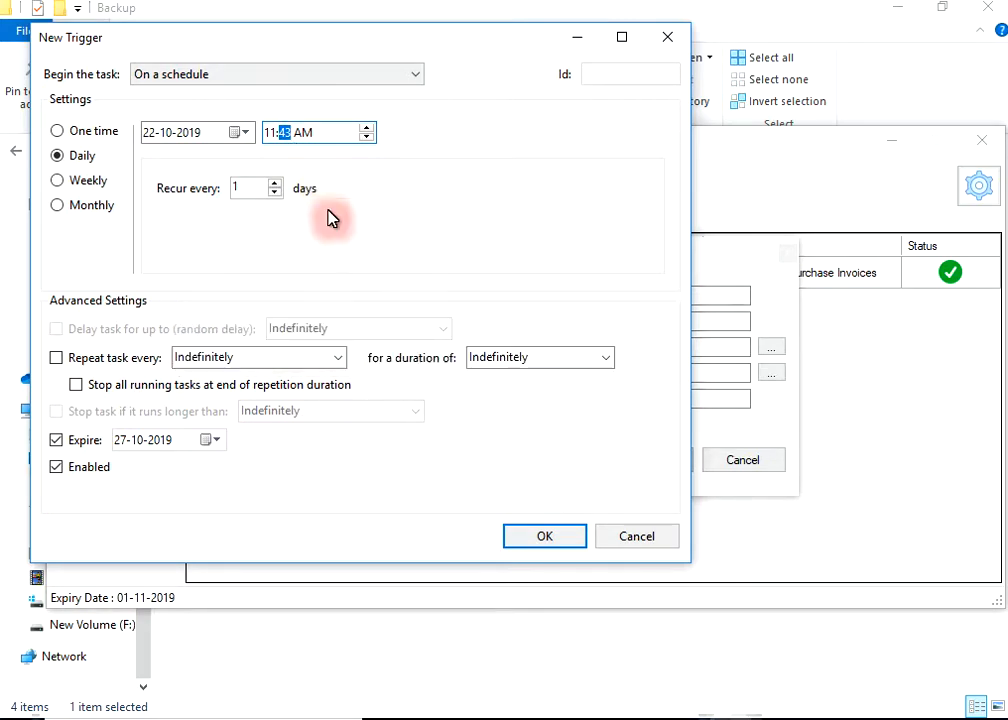
# - Save the GSTBackup task to the list and close the backup tool
pyautogui.click(545, 537)
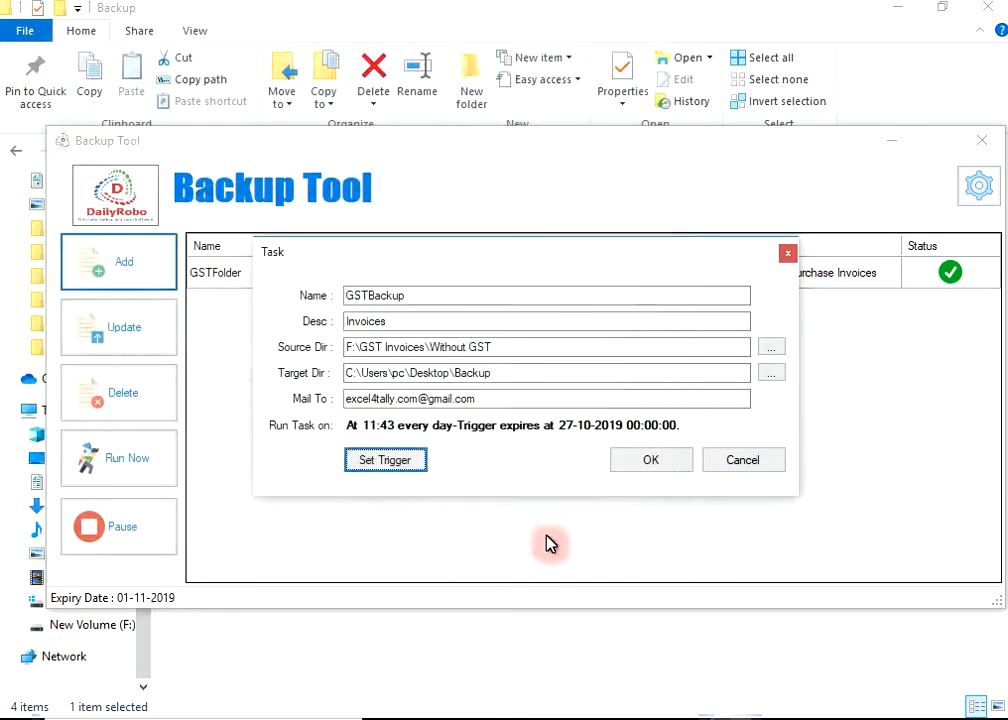
pyautogui.click(633, 469)
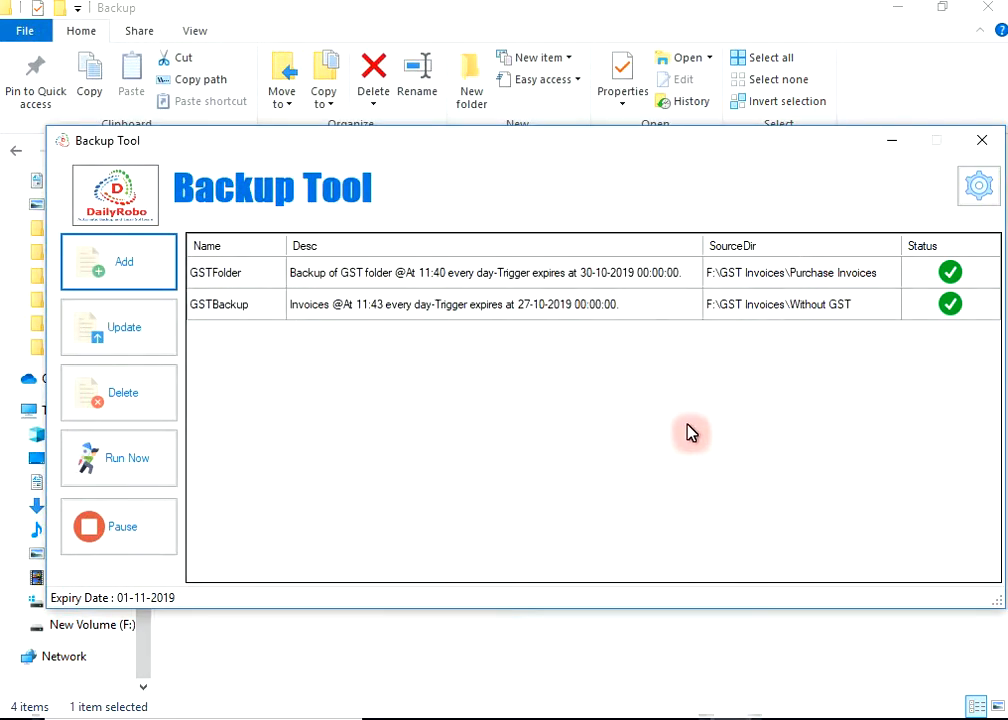
pyautogui.click(985, 143)
# - Refresh the Backup folder and extract File_20191022114322.zip to get both Sales PDFs
pyautogui.rightClick(318, 340)
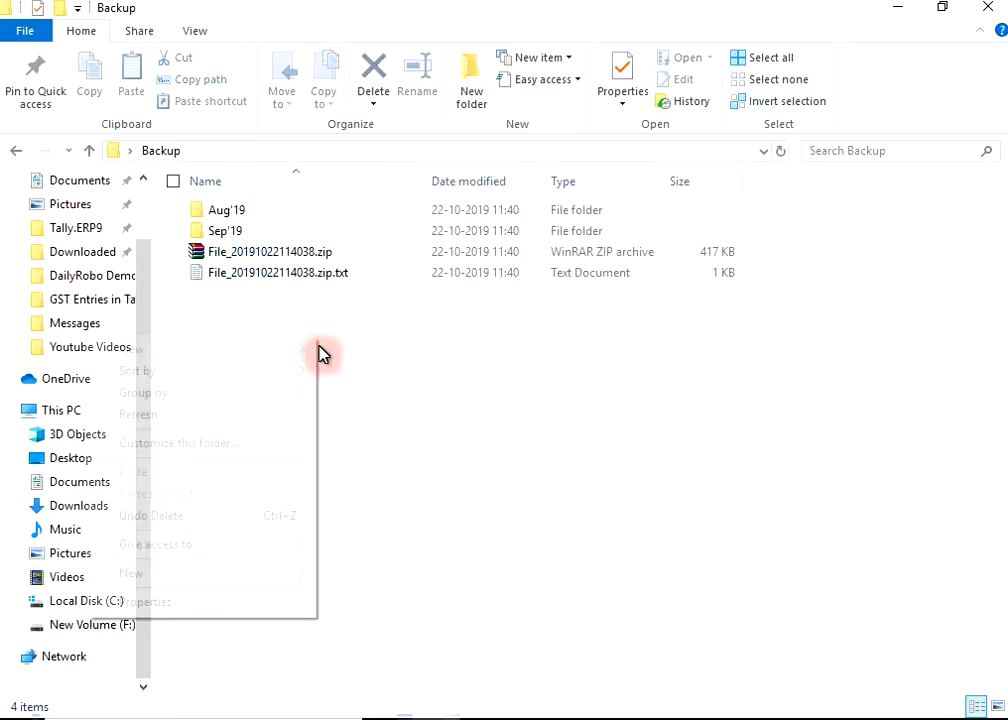
pyautogui.click(254, 415)
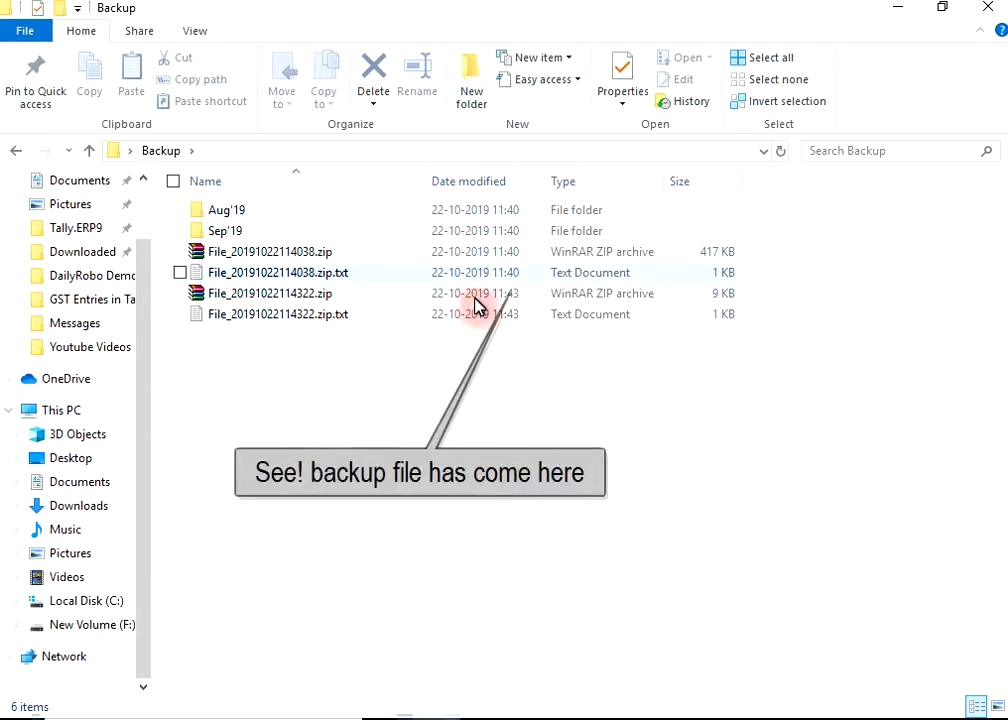
pyautogui.click(516, 293)
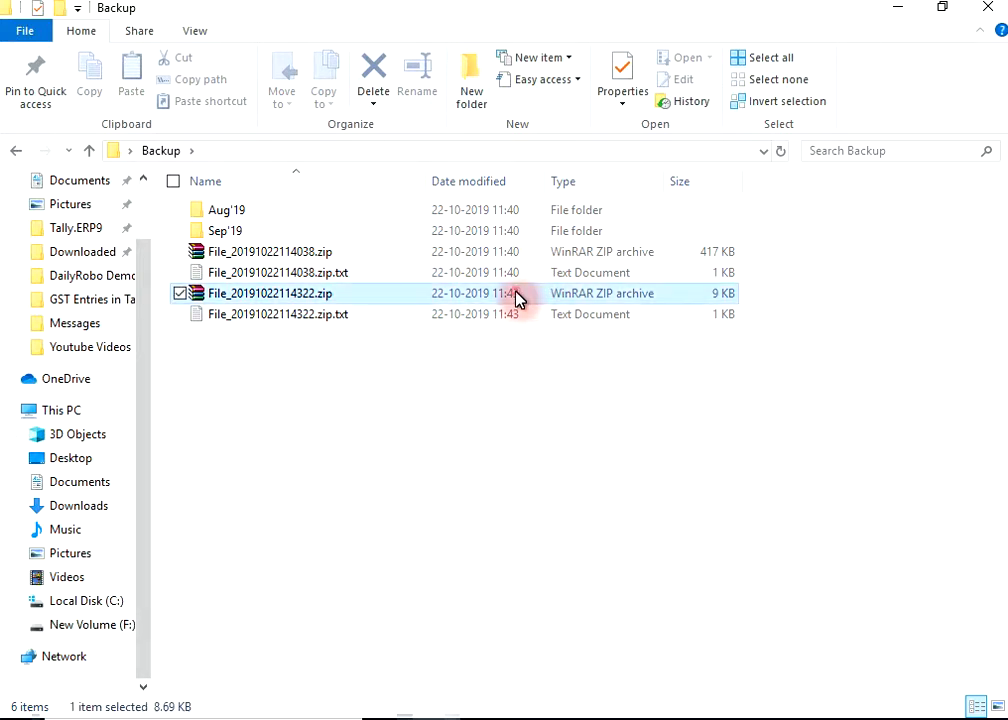
pyautogui.rightClick(516, 293)
pyautogui.click(378, 371)
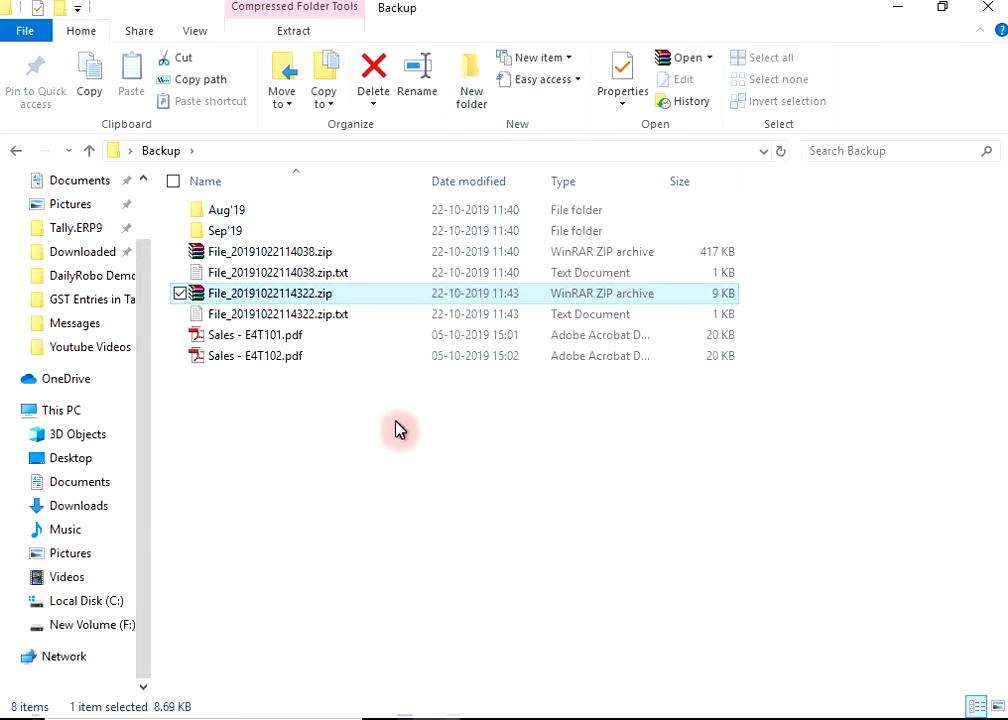
pyautogui.click(279, 360)
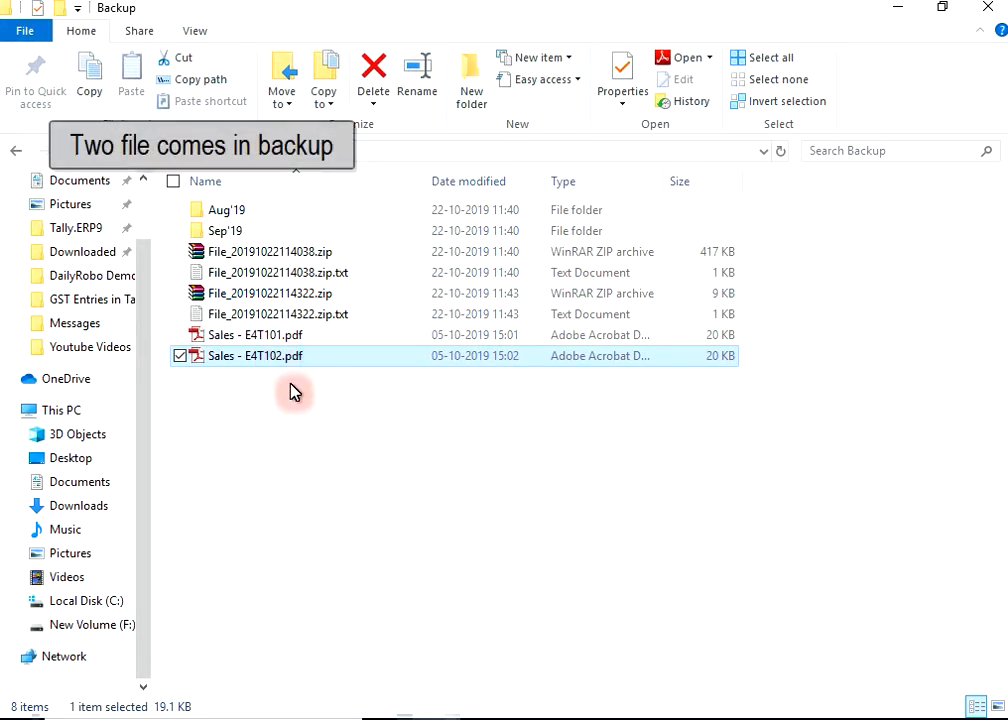
pyautogui.click(310, 408)
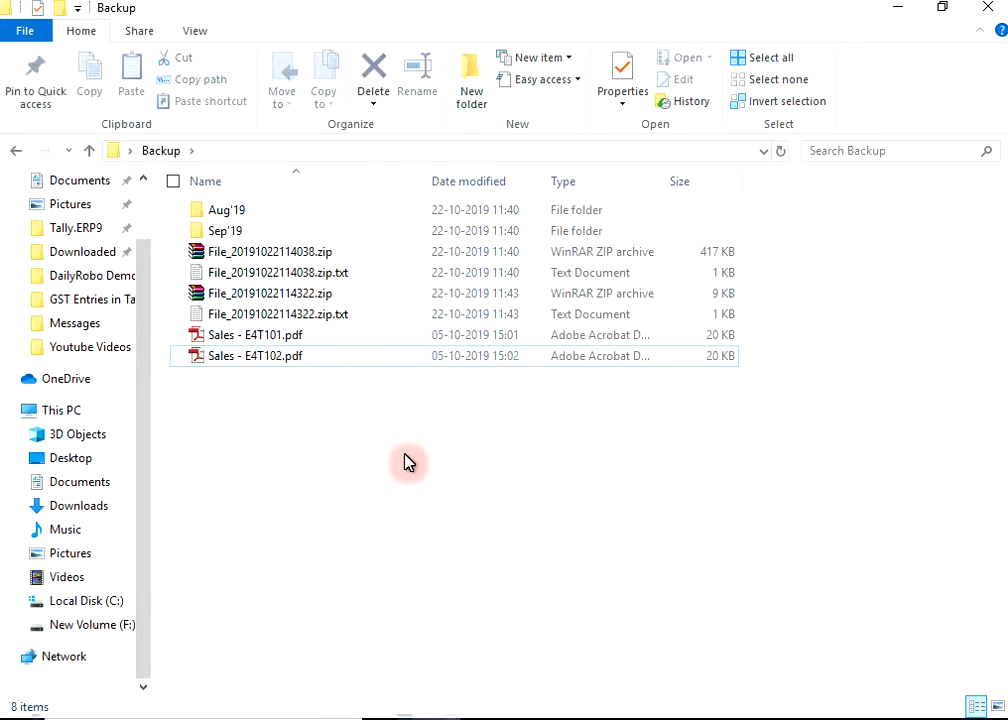
pyautogui.click(569, 675)
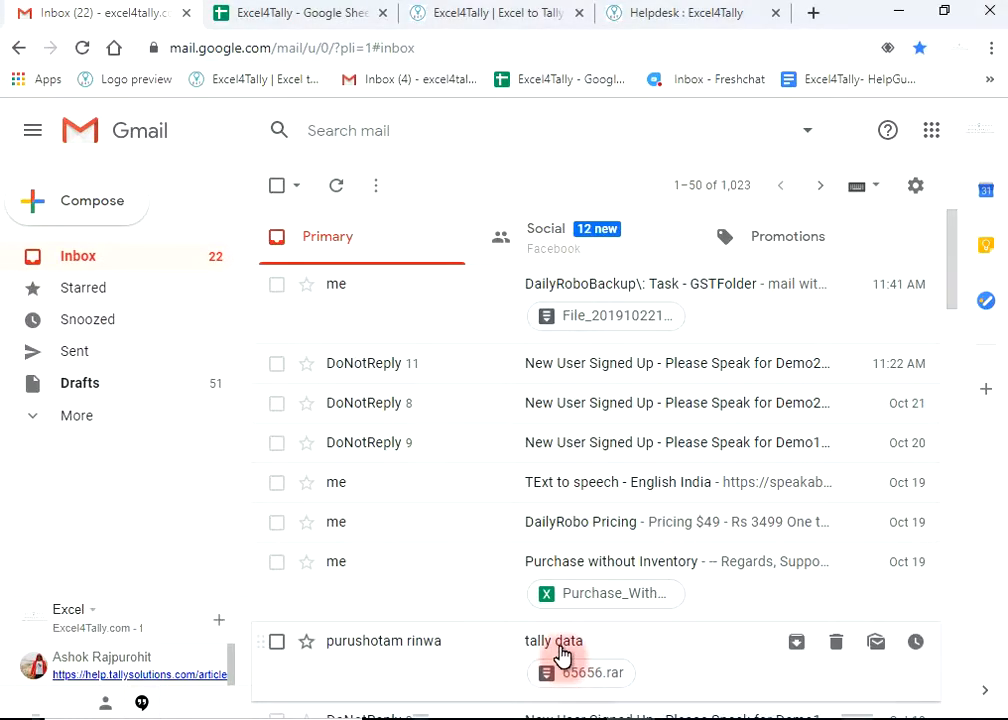
# - Refresh the Gmail inbox and open the new GSTBackup email carrying File_20191022114322.zip
pyautogui.click(340, 188)
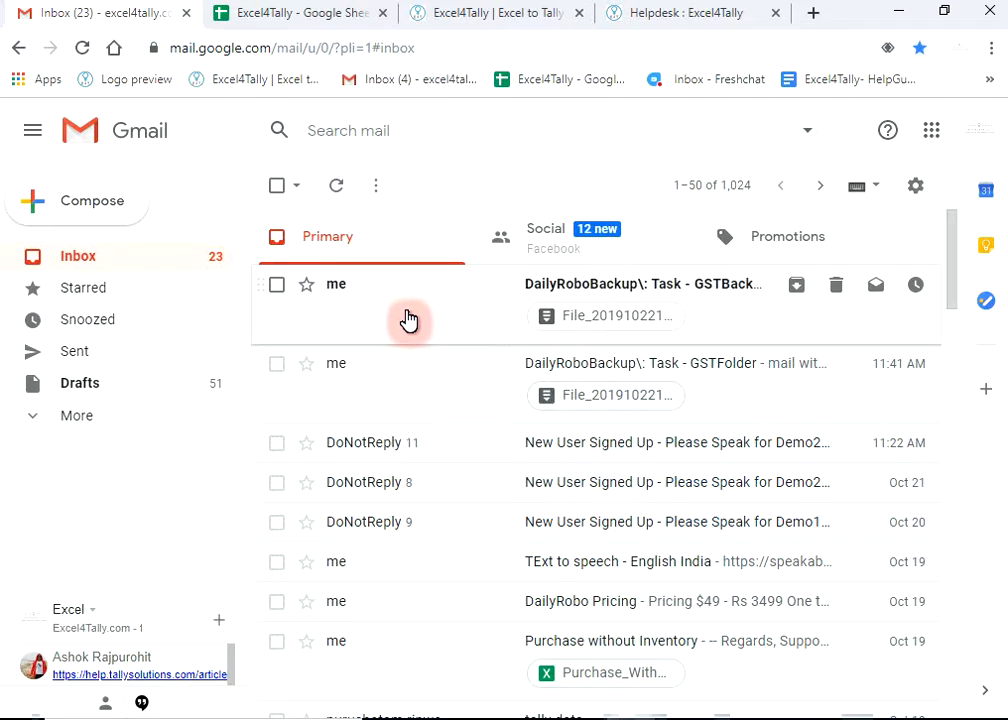
pyautogui.click(409, 319)
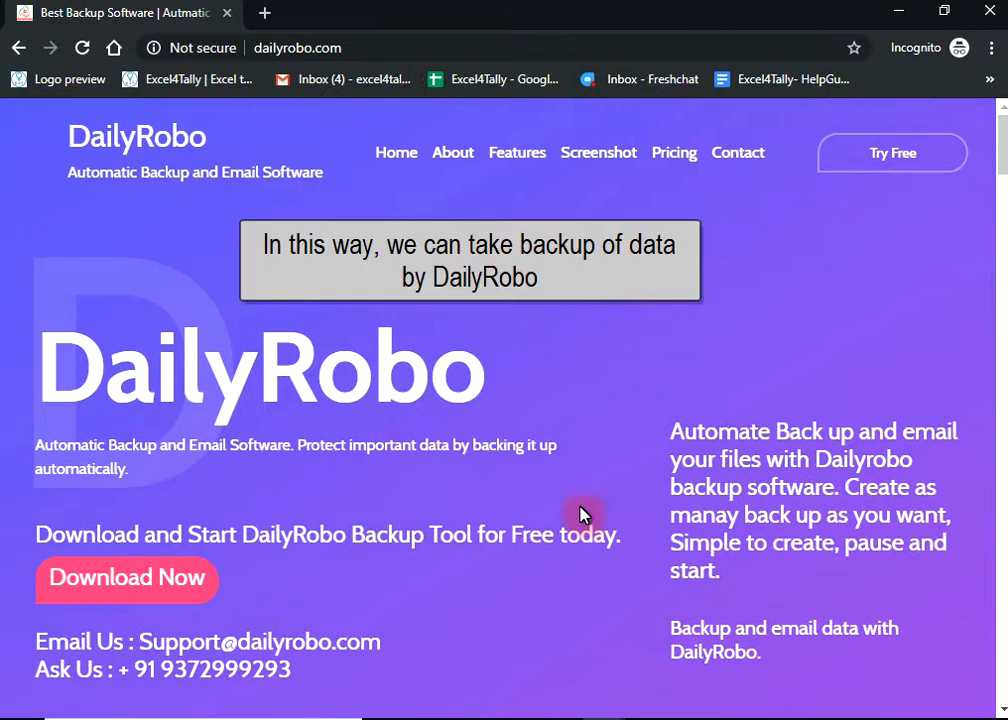
pyautogui.scroll(-10, 535, 412)
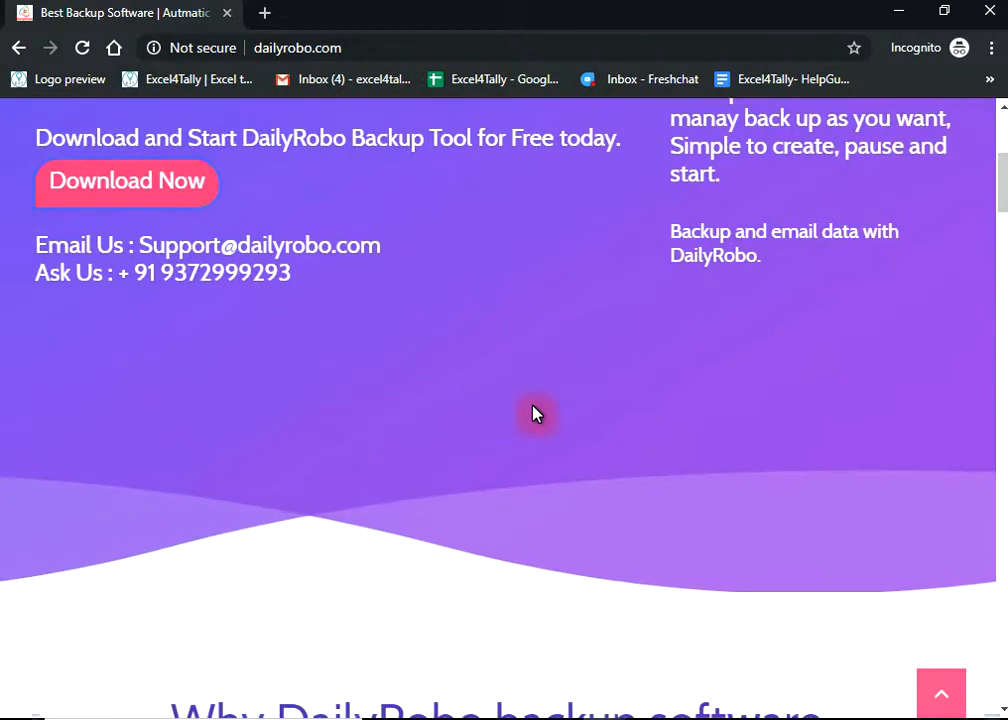
pyautogui.scroll(-1, 534, 406)
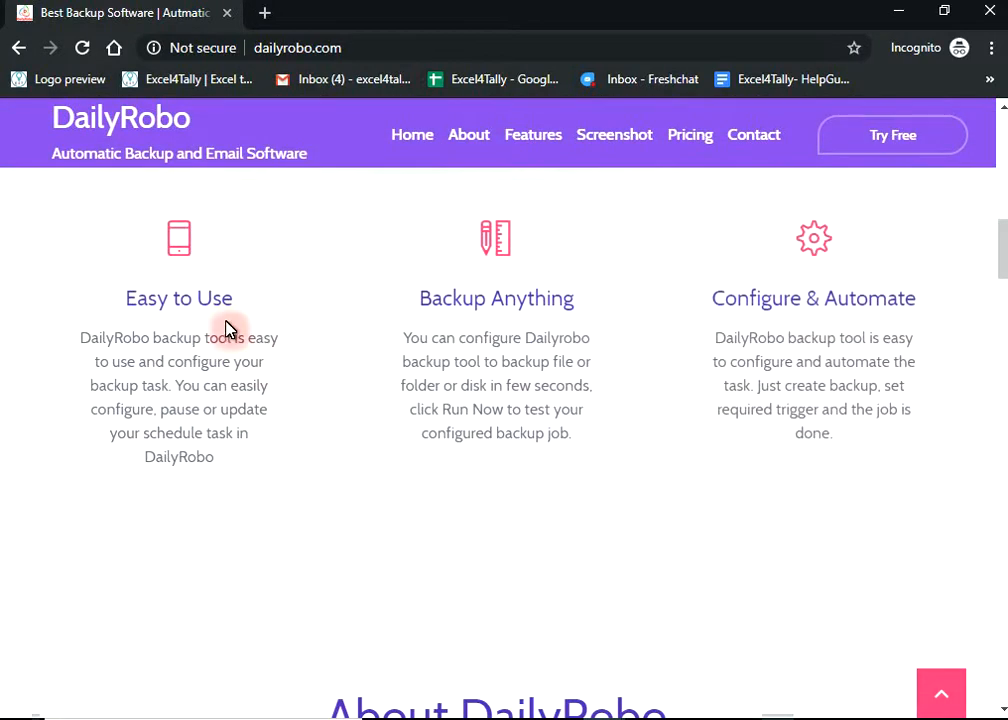
pyautogui.doubleClick(191, 300)
pyautogui.tripleClick(190, 300)
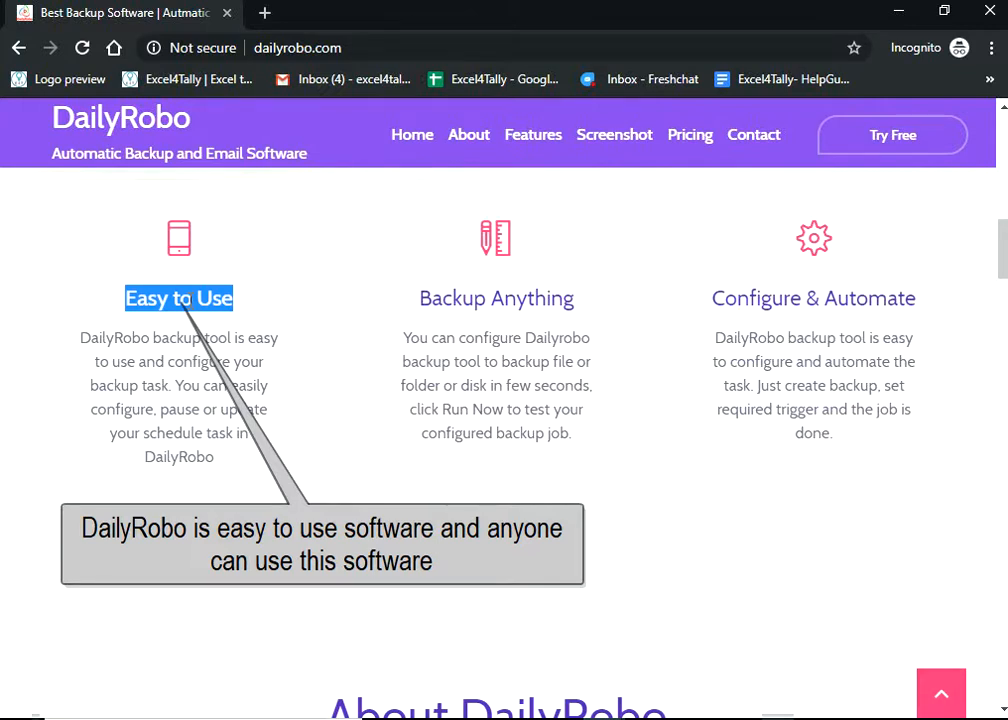
pyautogui.click(489, 298)
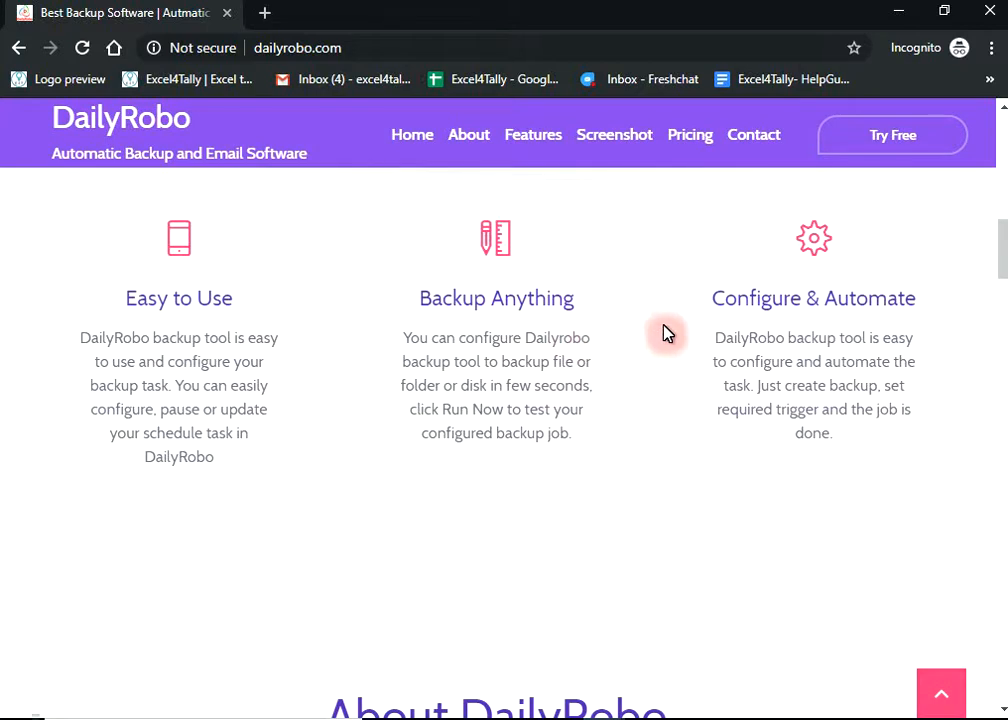
pyautogui.tripleClick(793, 305)
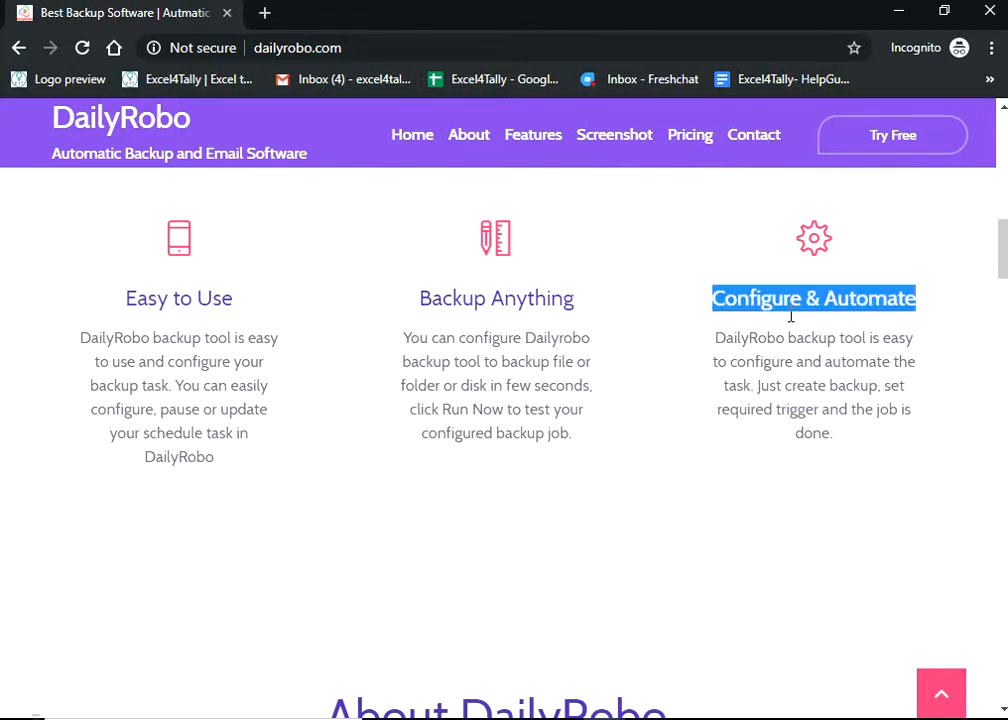
pyautogui.click(792, 338)
pyautogui.scroll(8, 792, 339)
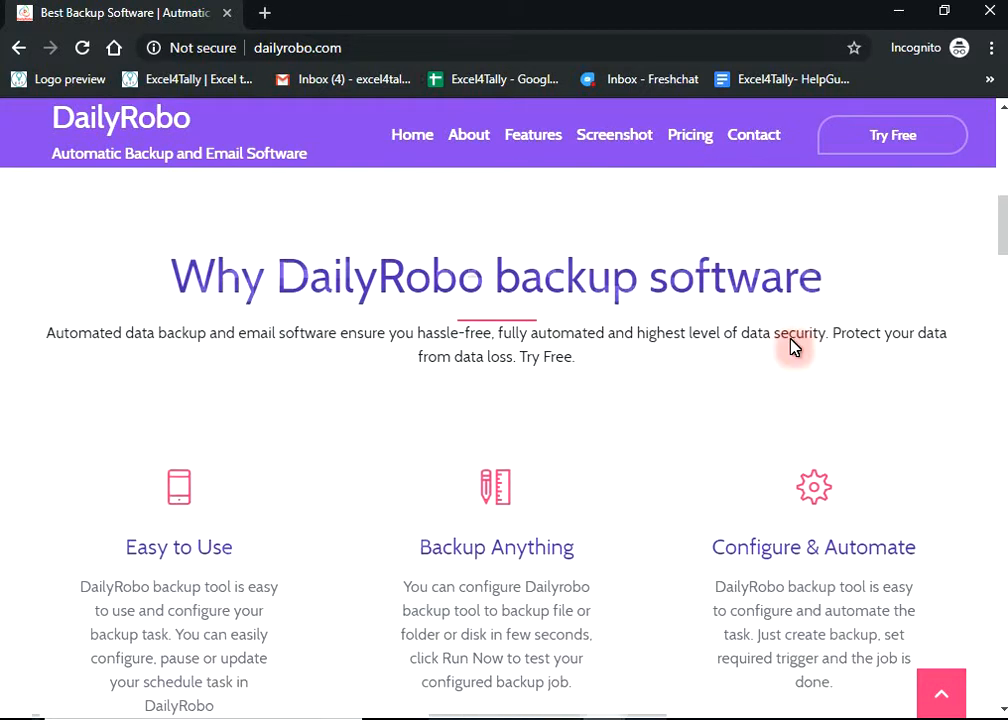
pyautogui.scroll(2, 789, 346)
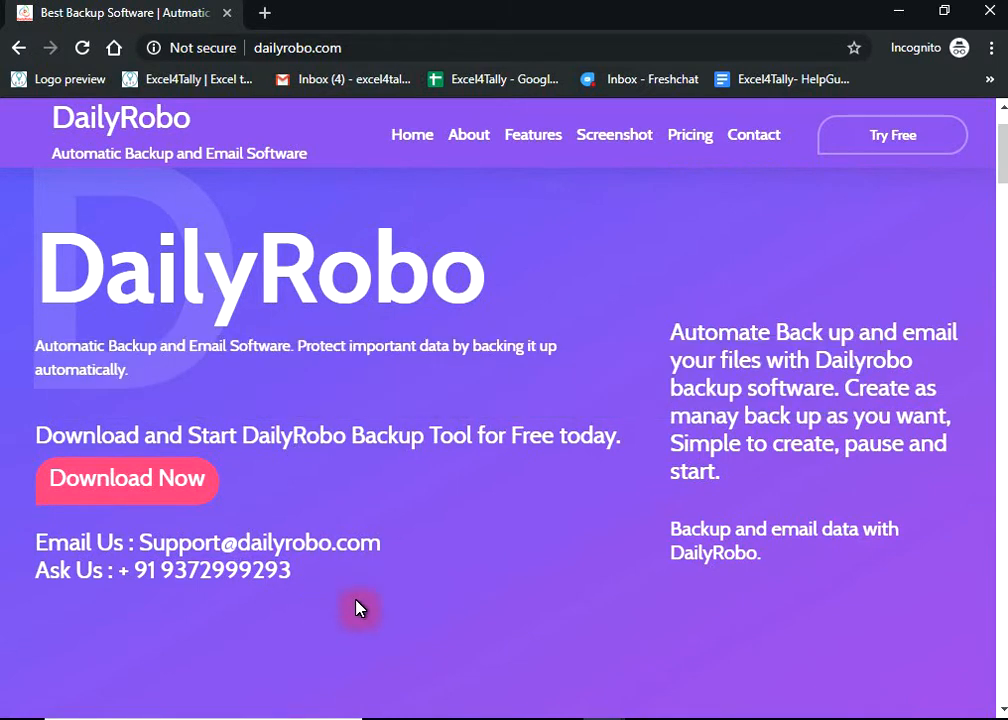
pyautogui.click(819, 718)
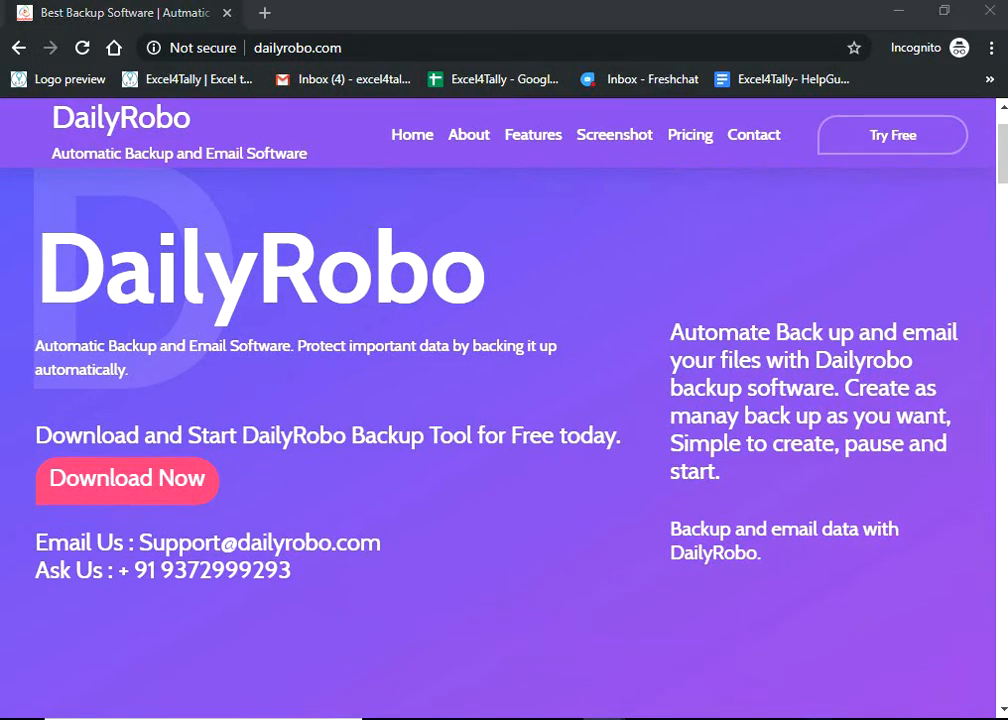